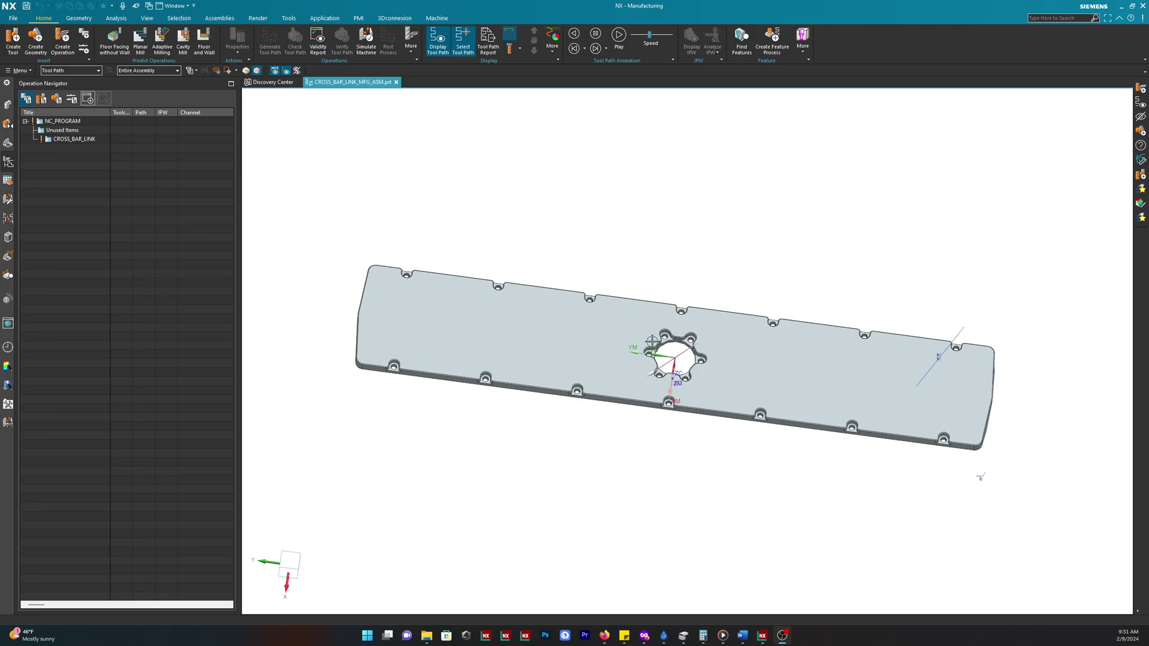
- List operations by geometry and display the WORKPIECE's specified blank body
{"action": "middle_click_drag", "start_coordinate": [653, 341], "coordinate": [585, 341]}
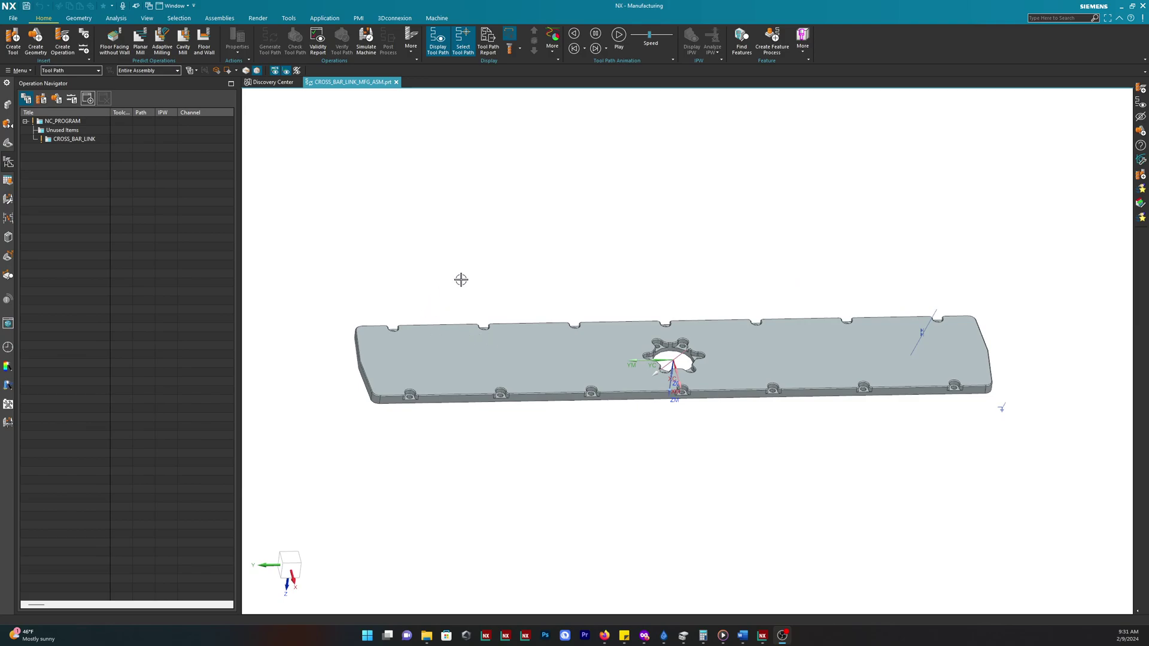
{"action": "middle_click_drag", "start_coordinate": [483, 267], "coordinate": [489, 279]}
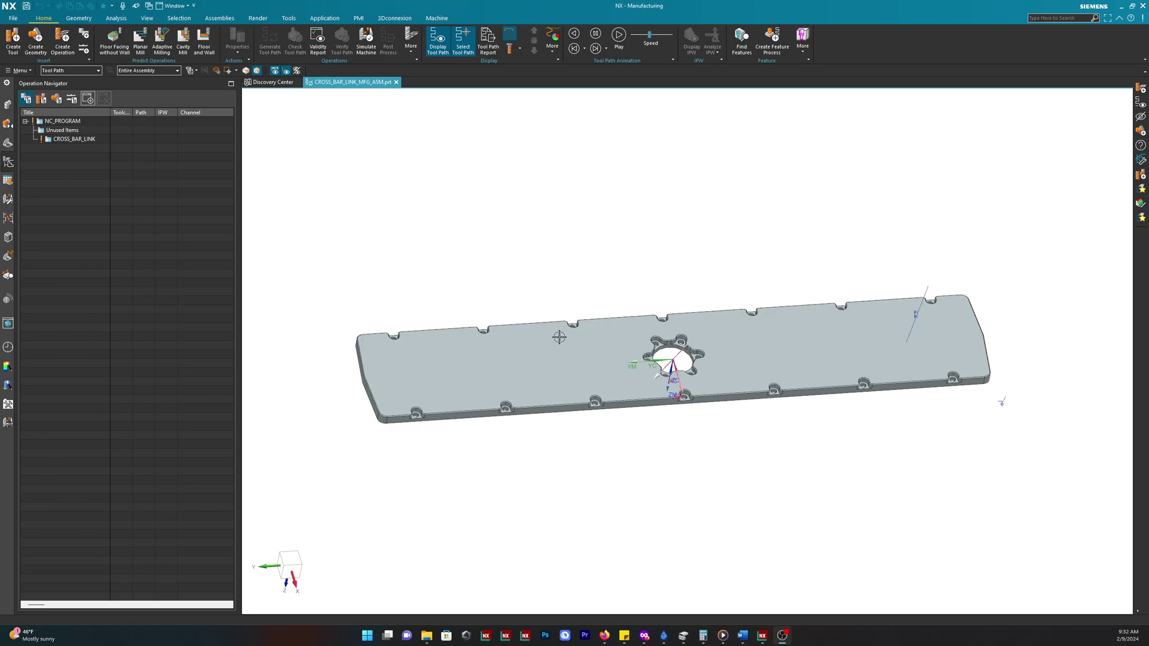
{"action": "scroll", "coordinate": [677, 344], "scroll_direction": "up", "scroll_amount": 3}
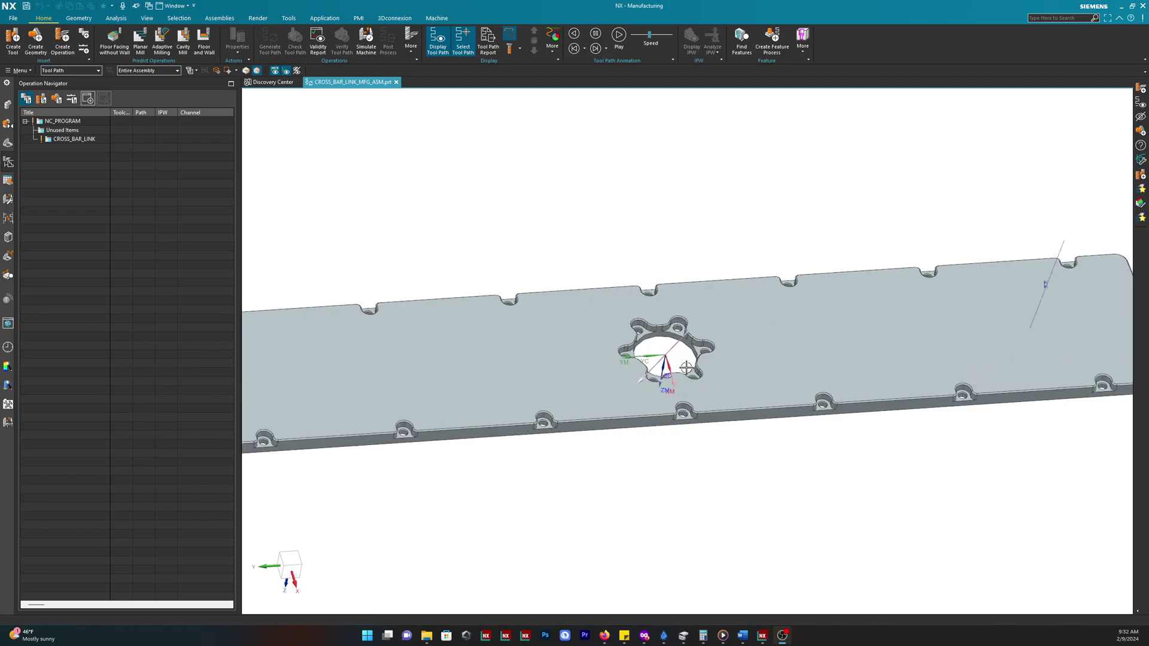
{"action": "left_click", "coordinate": [42, 100]}
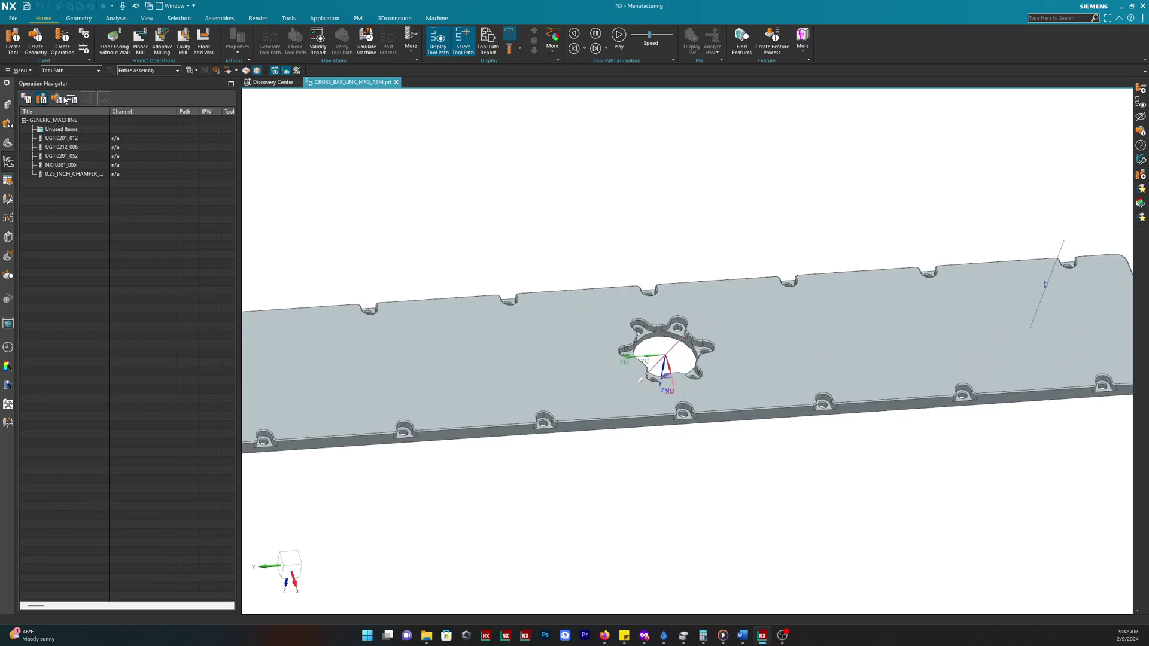
{"action": "left_click", "coordinate": [56, 99]}
{"action": "left_click", "coordinate": [69, 147]}
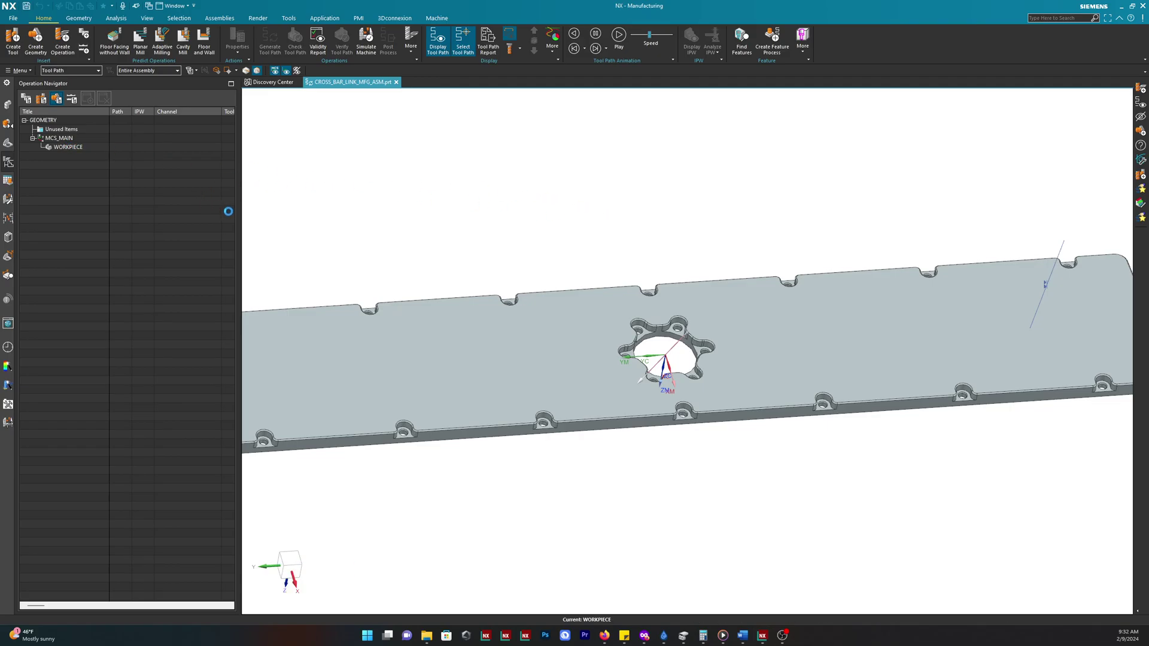
{"action": "left_click", "coordinate": [363, 137]}
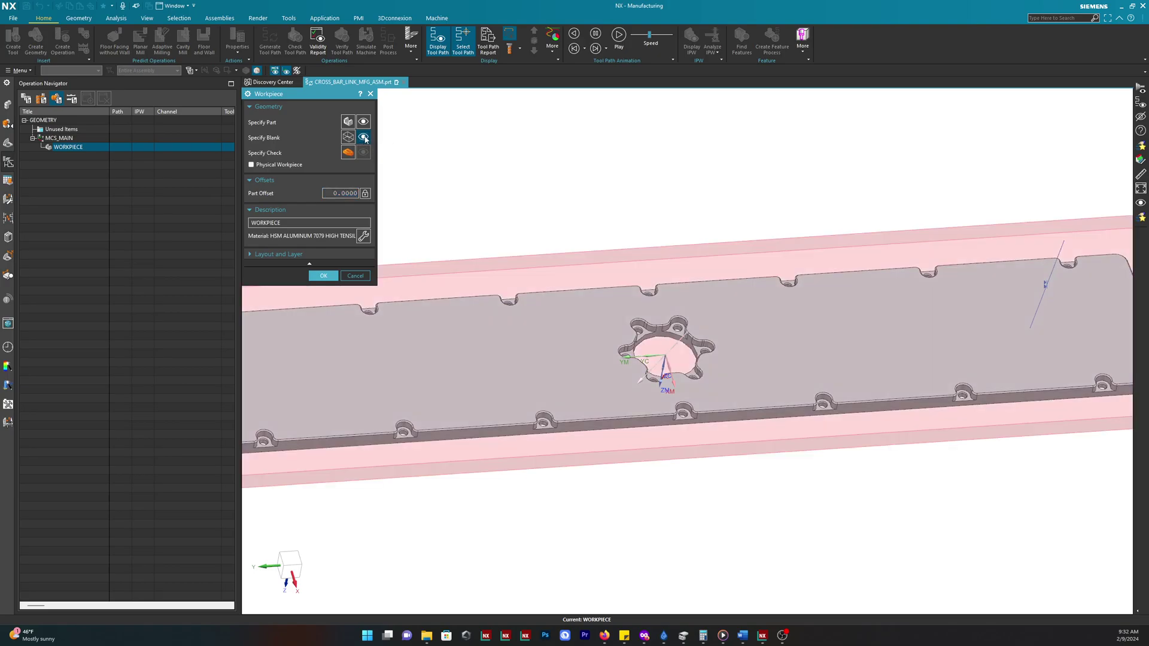
{"action": "left_click", "coordinate": [355, 276]}
{"action": "left_click", "coordinate": [38, 161]}
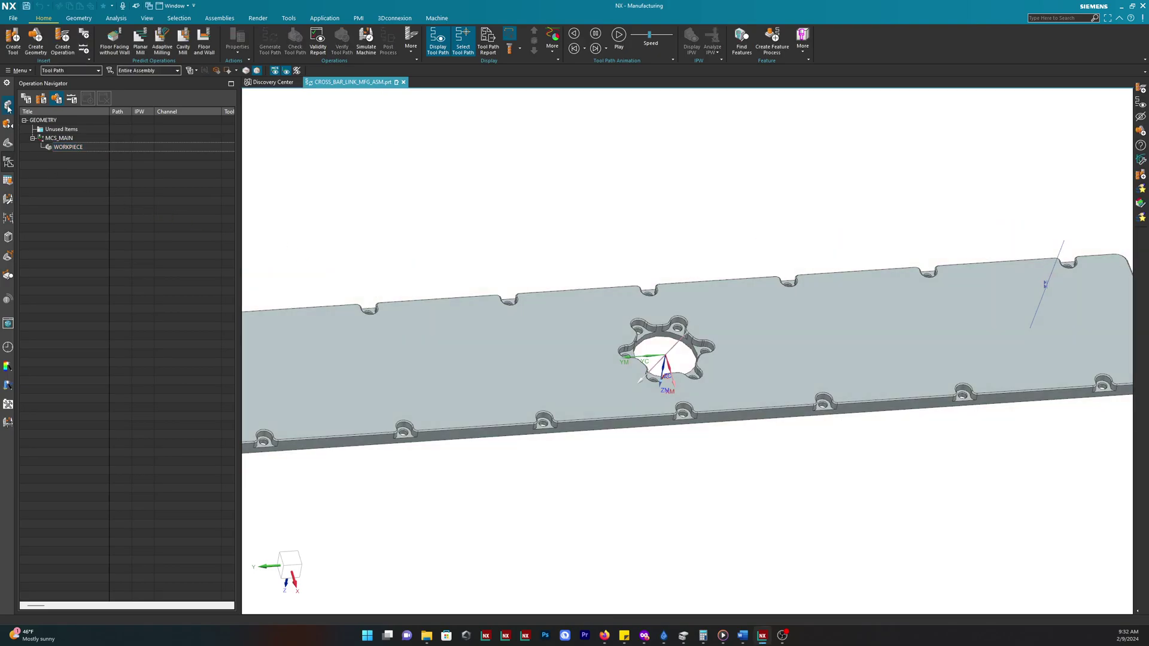
{"action": "scroll", "coordinate": [569, 239], "scroll_direction": "down", "scroll_amount": 3}
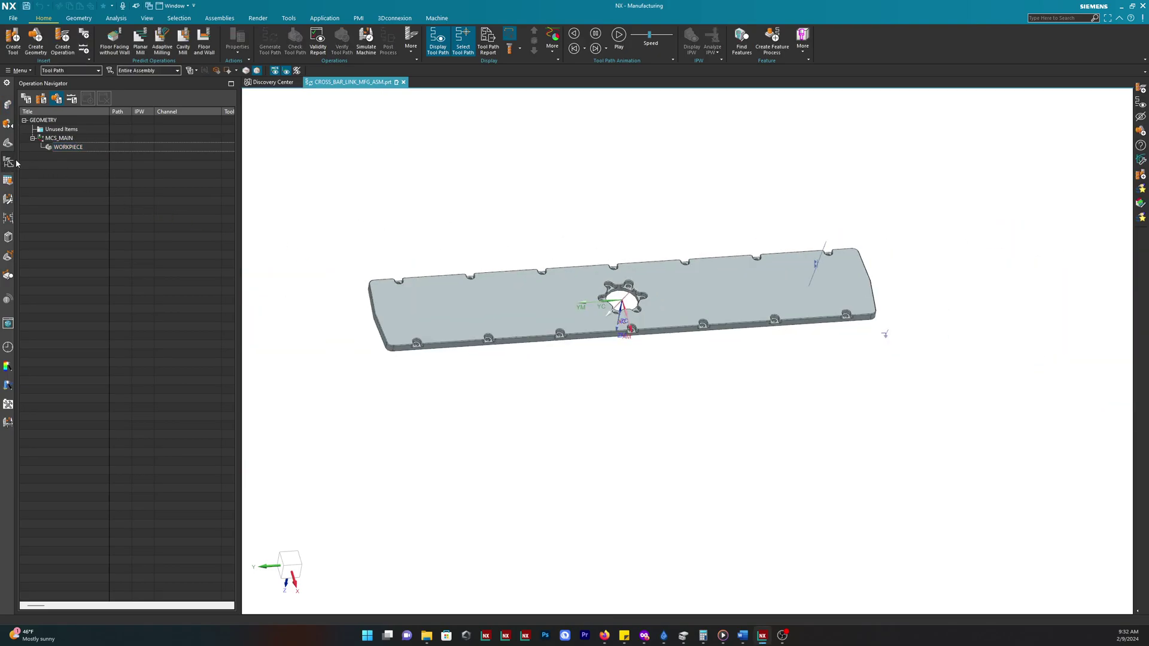
- Show CROSS_BAR_LINK_MFG_STOCK in the Assembly Navigator, then return to the operation list
{"action": "left_click", "coordinate": [7, 140]}
{"action": "left_click", "coordinate": [39, 140]}
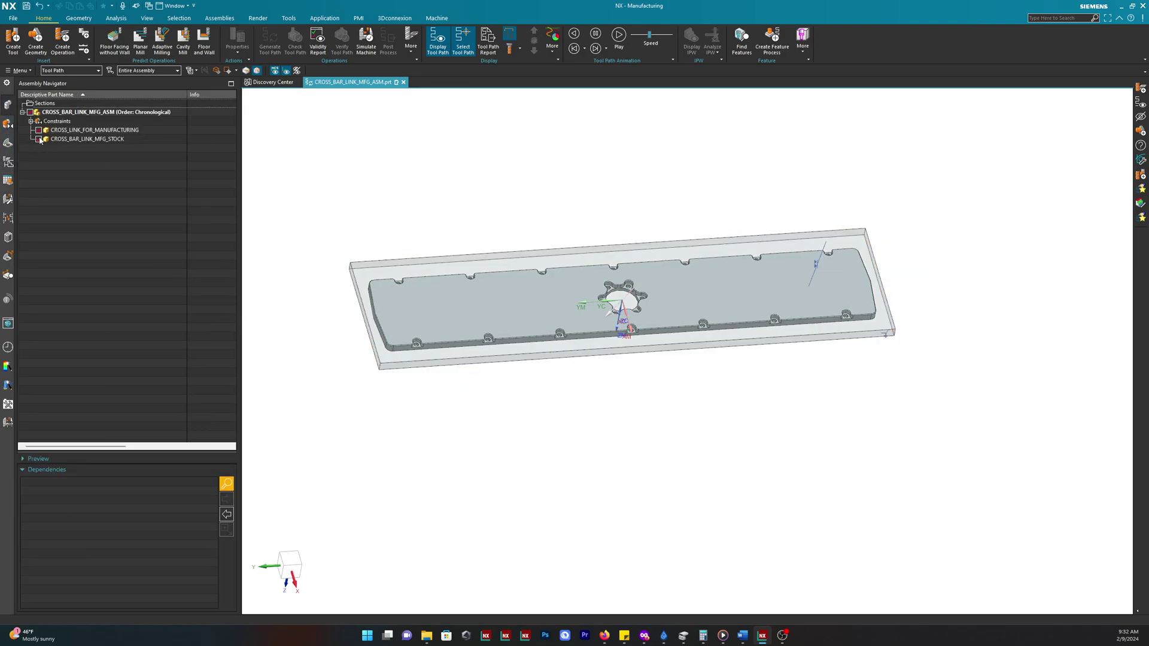
{"action": "left_click", "coordinate": [39, 140]}
{"action": "scroll", "coordinate": [431, 243], "scroll_direction": "up", "scroll_amount": 1}
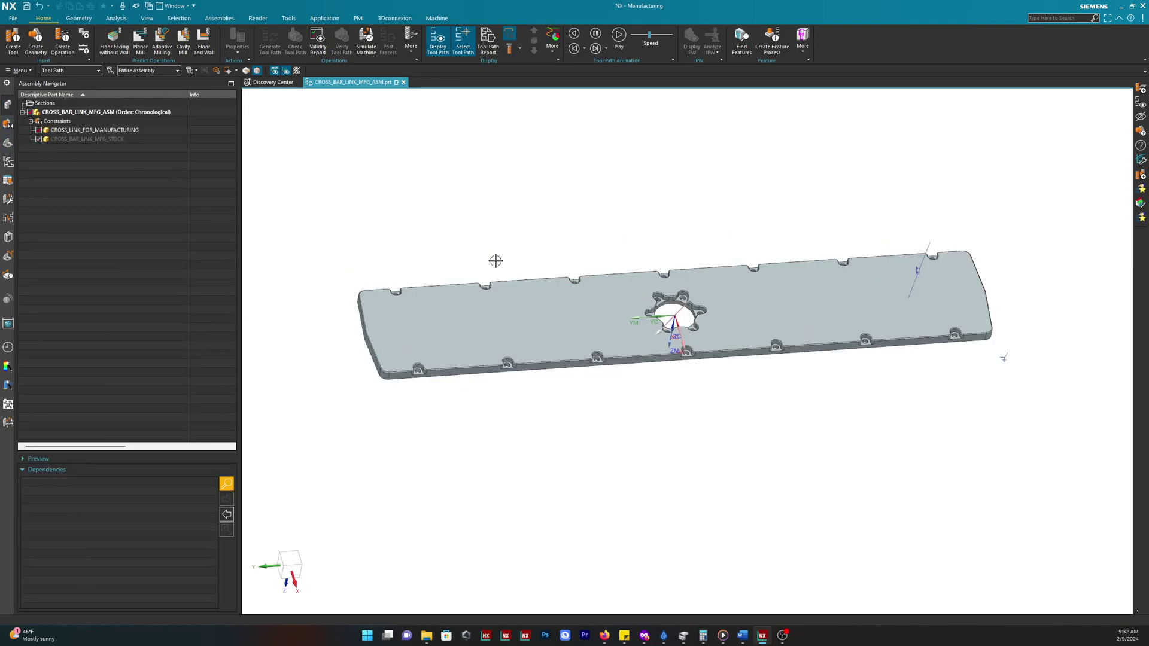
{"action": "left_click", "coordinate": [39, 139]}
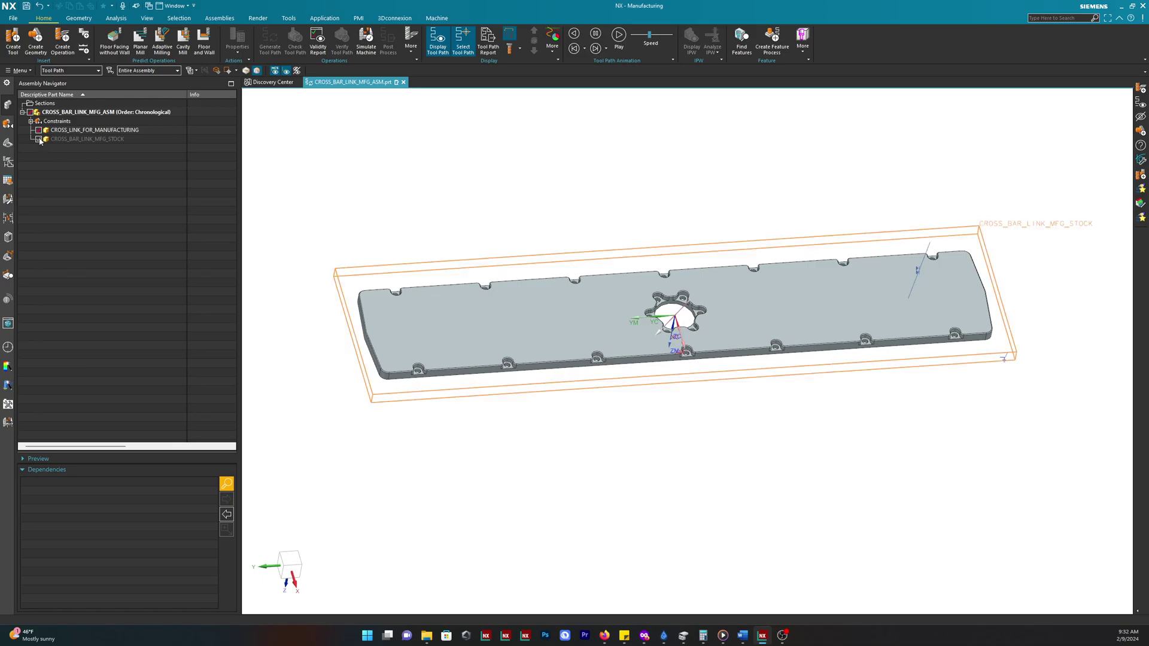
{"action": "left_click", "coordinate": [9, 160]}
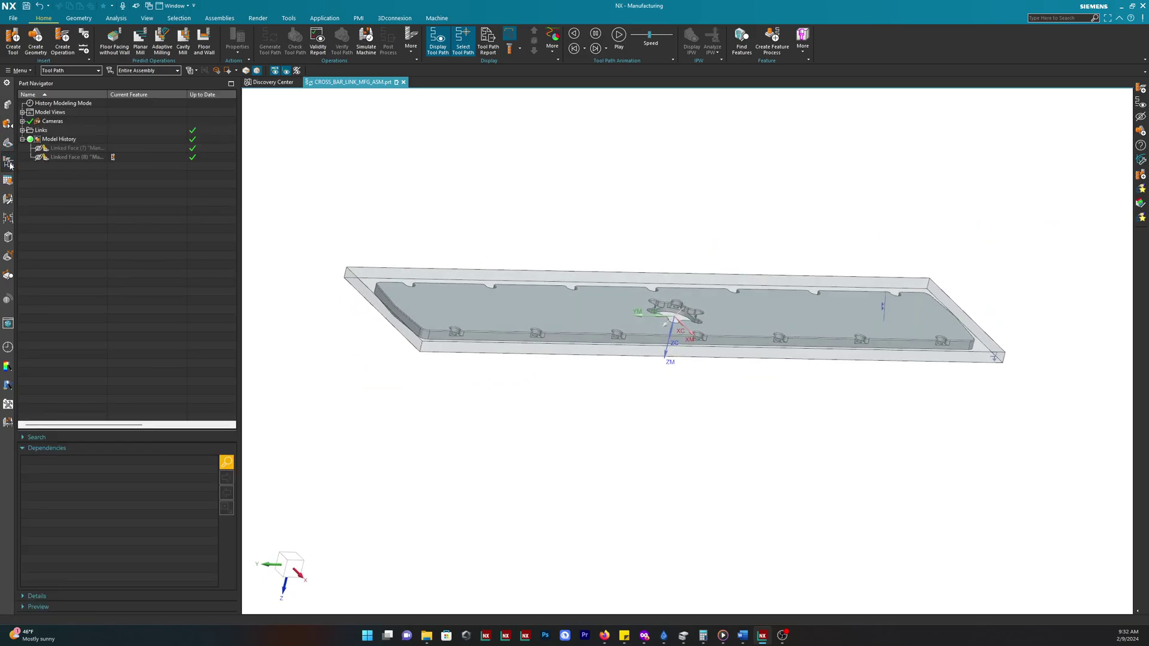
{"action": "left_click", "coordinate": [8, 163]}
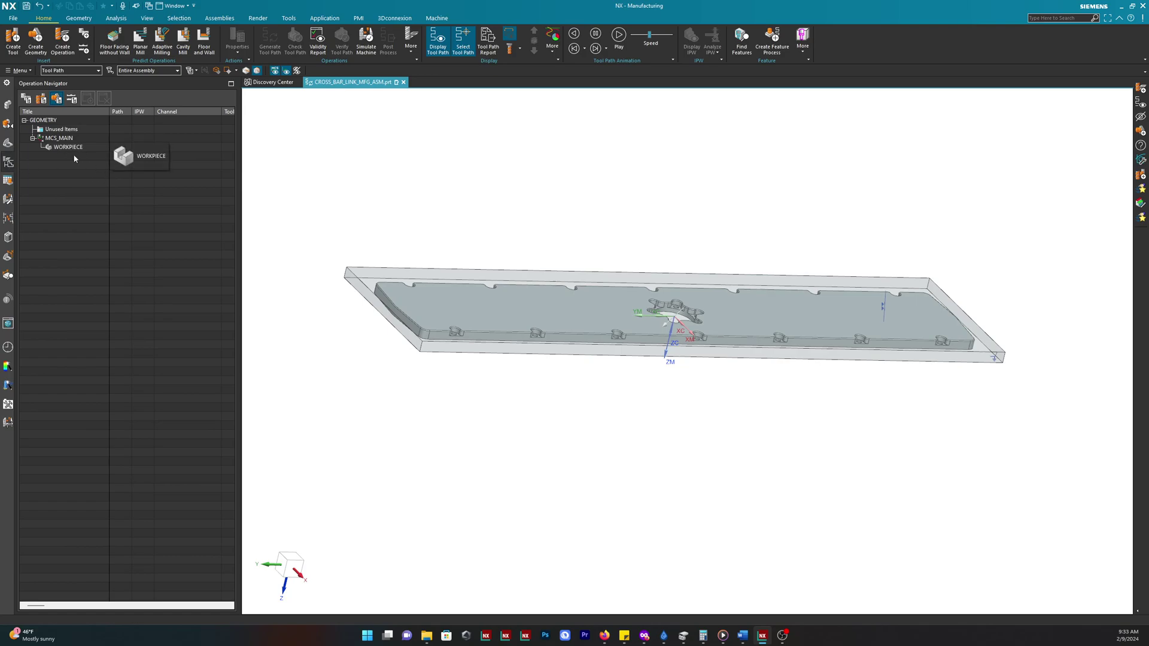
{"action": "middle_click_drag", "start_coordinate": [449, 236], "coordinate": [524, 261]}
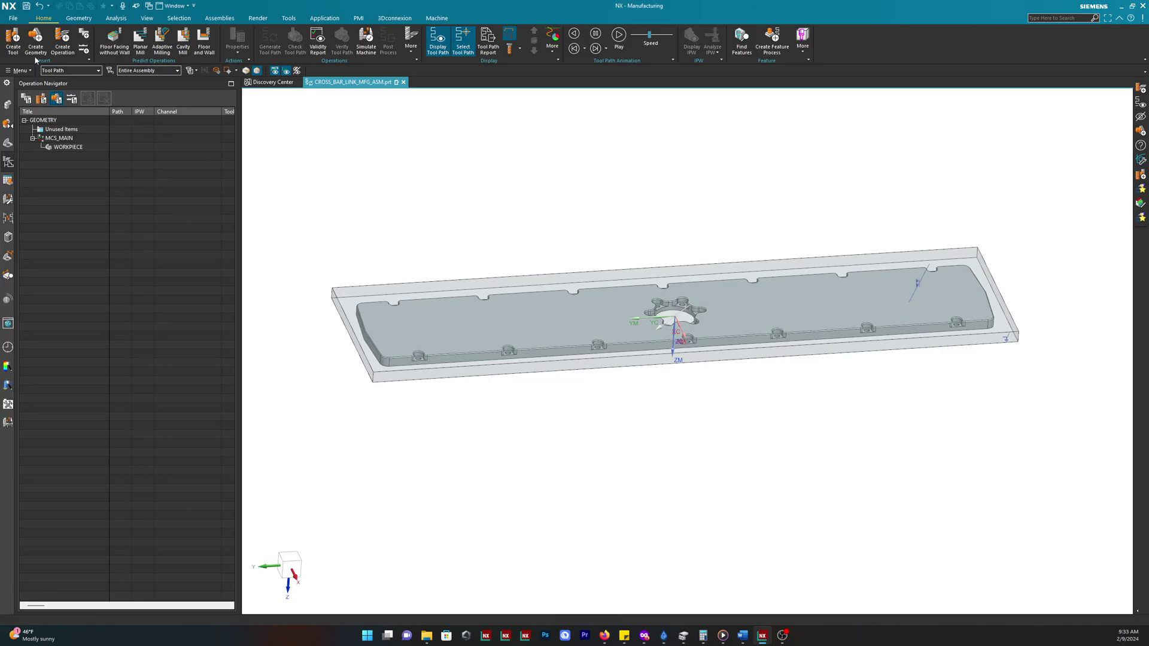
- Create a mill_planar Floor Facing operation in CROSS_BAR_LINK with tool UGTI0212_006 under WORKPIECE, then start cut area floor selection
{"action": "left_click", "coordinate": [62, 41]}
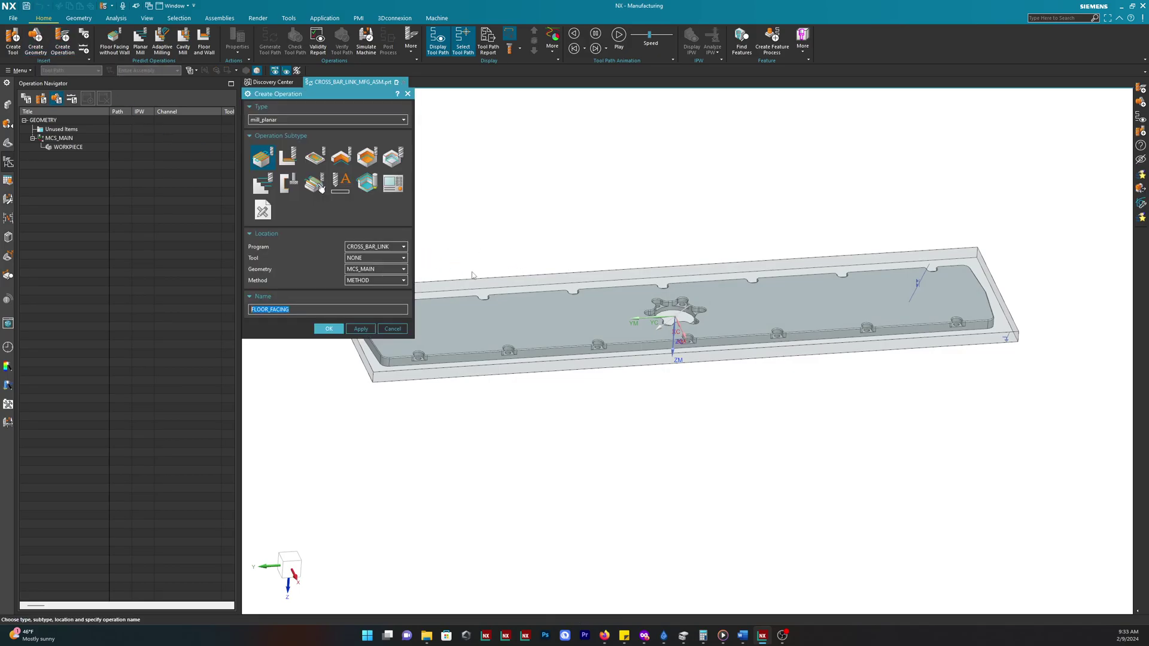
{"action": "left_click", "coordinate": [285, 119]}
{"action": "left_click", "coordinate": [285, 125]}
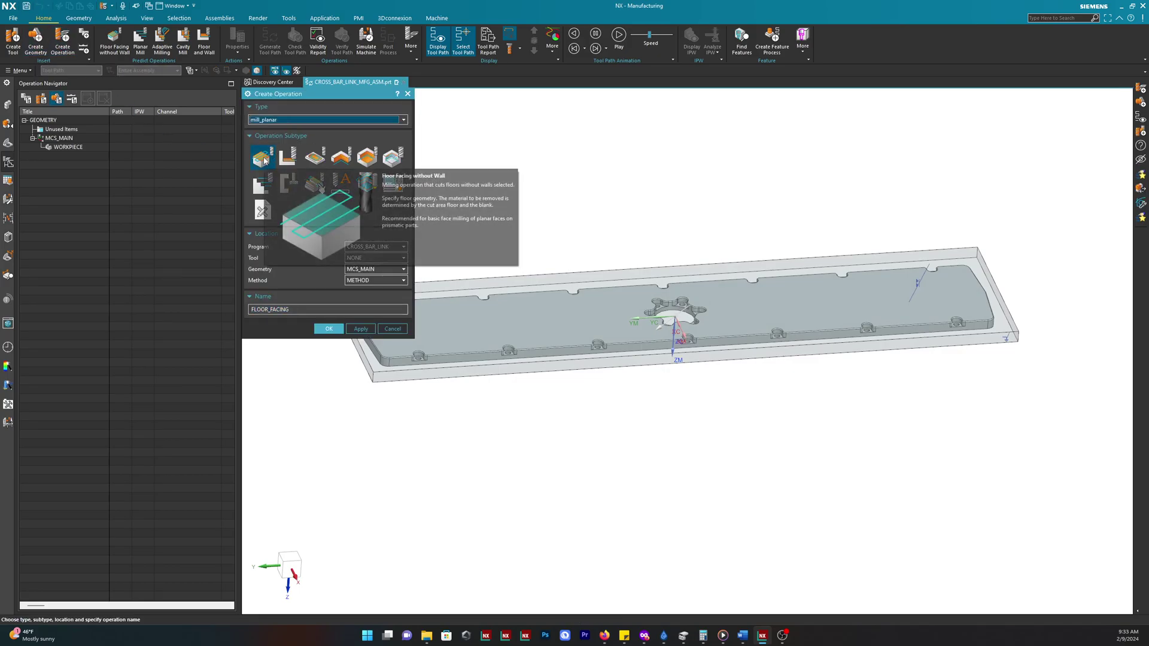
{"action": "left_click", "coordinate": [375, 248]}
{"action": "left_click", "coordinate": [375, 256]}
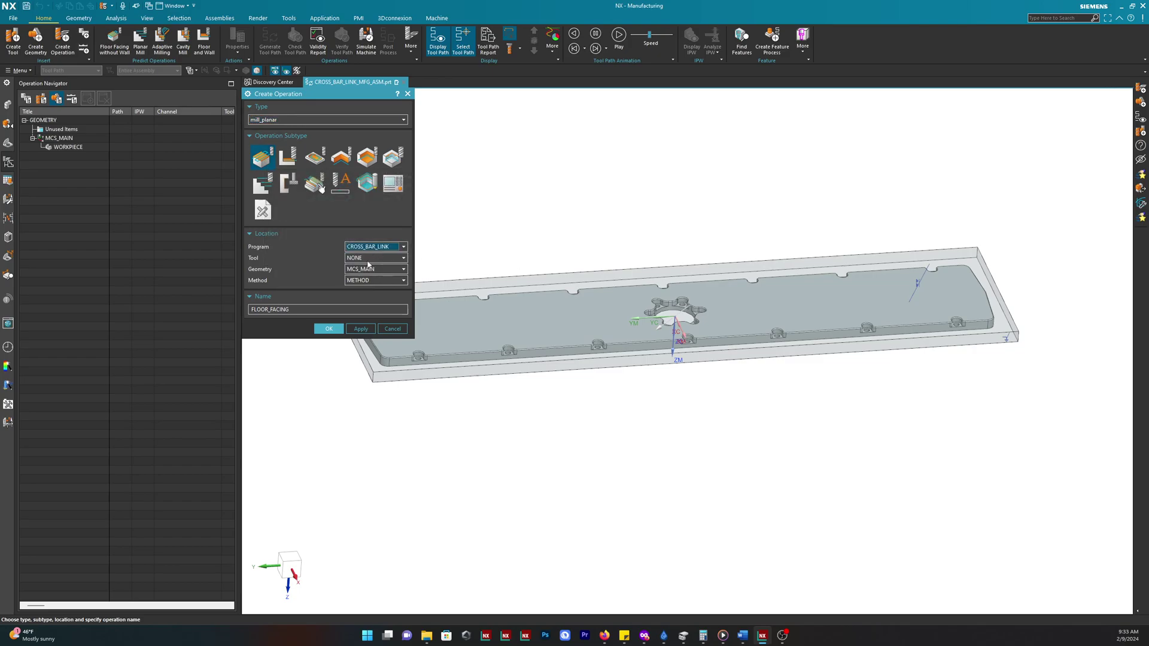
{"action": "left_click", "coordinate": [376, 258]}
{"action": "left_click", "coordinate": [410, 306]}
{"action": "left_click", "coordinate": [375, 269]}
{"action": "left_click", "coordinate": [371, 295]}
{"action": "left_click", "coordinate": [375, 281]}
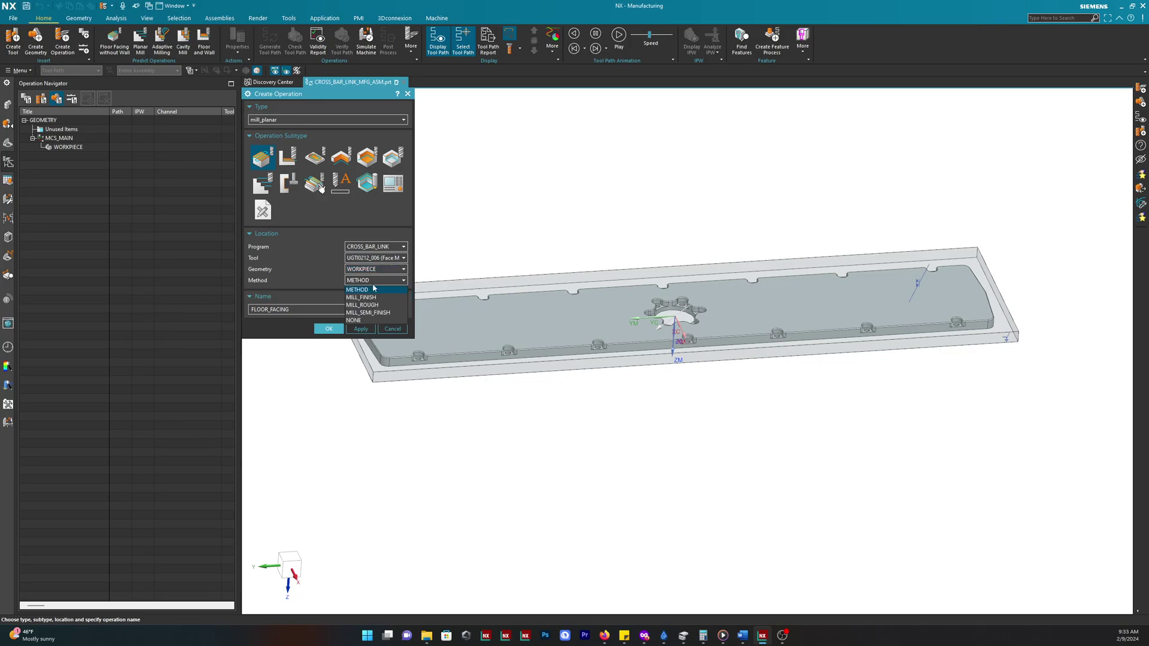
{"action": "left_click", "coordinate": [366, 302]}
{"action": "left_click", "coordinate": [329, 329]}
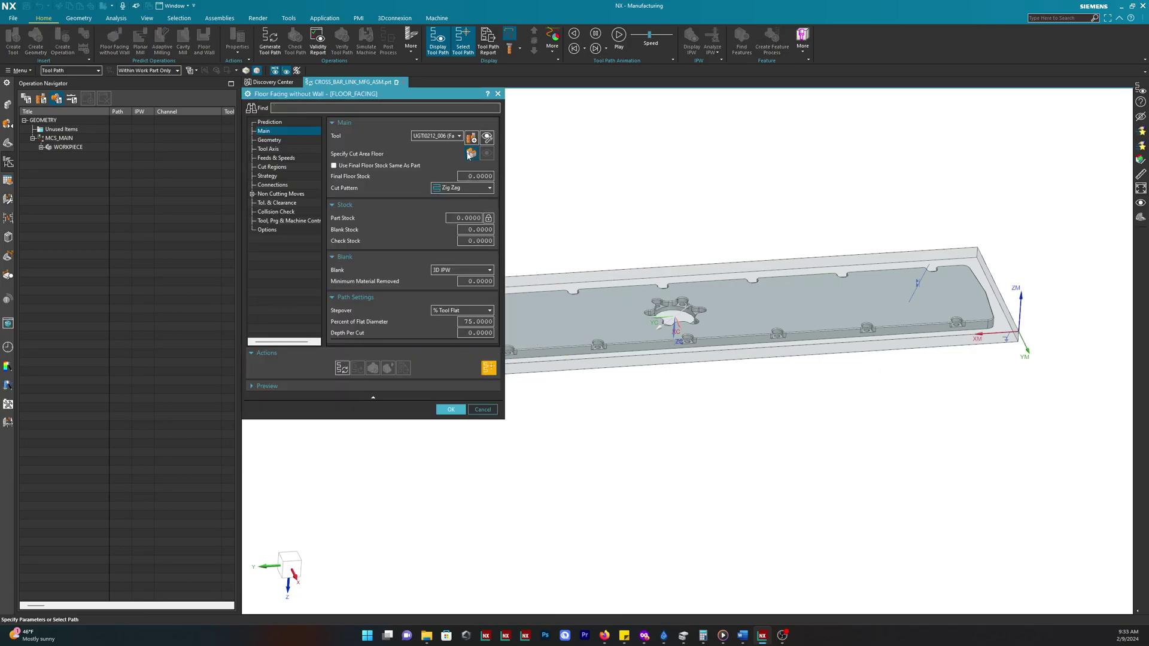
{"action": "left_click", "coordinate": [472, 153]}
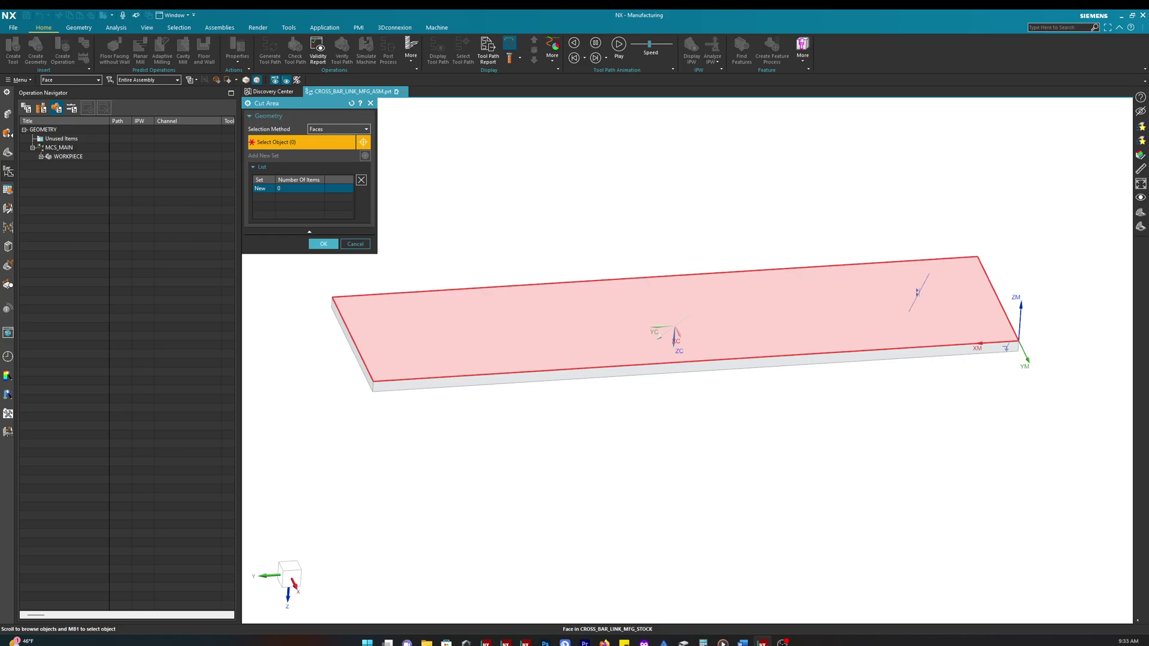
- Select the part's pocket floor face as the cut area
{"action": "left_click", "coordinate": [891, 149]}
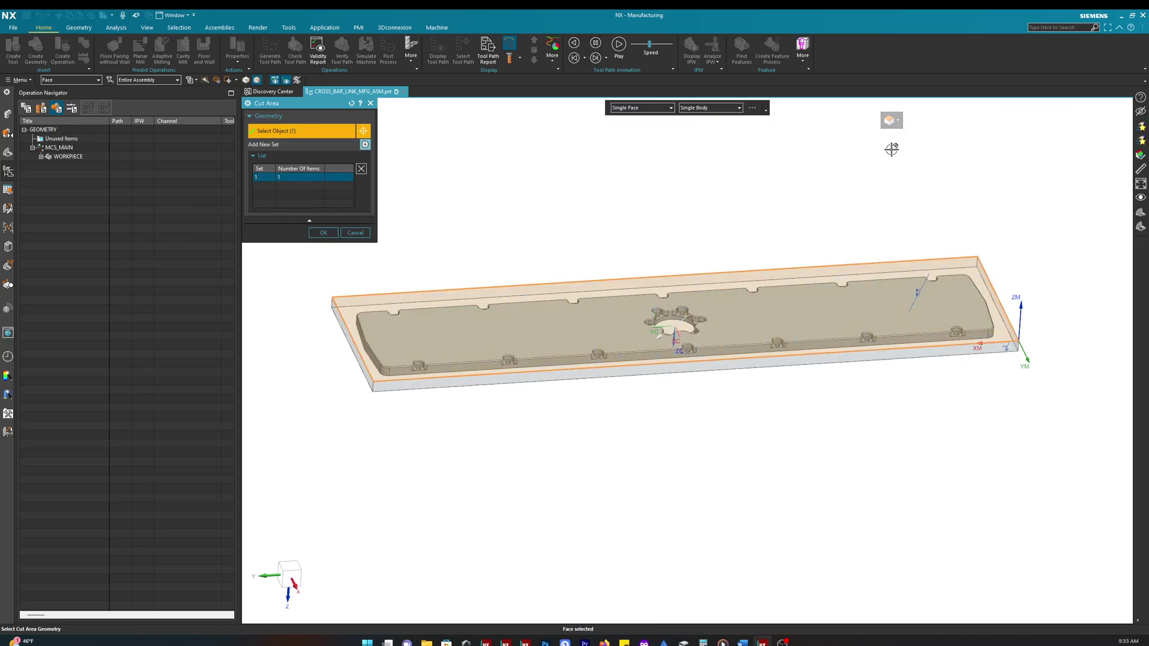
{"action": "left_click", "coordinate": [361, 168]}
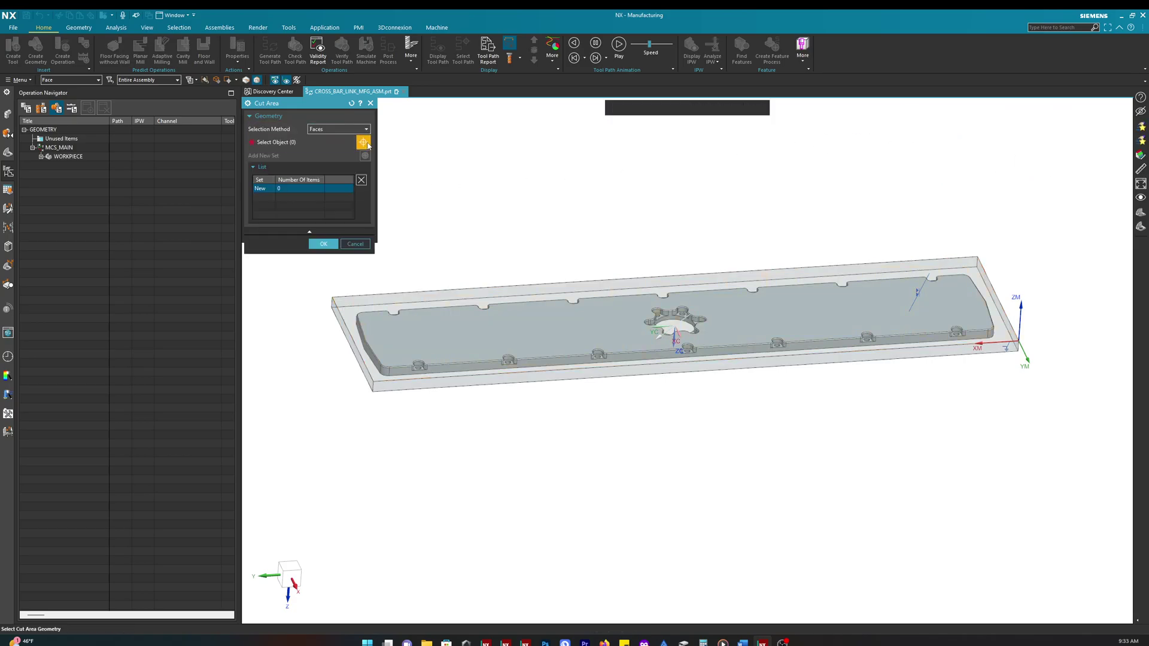
{"action": "left_click", "coordinate": [367, 146]}
{"action": "left_click", "coordinate": [377, 347]}
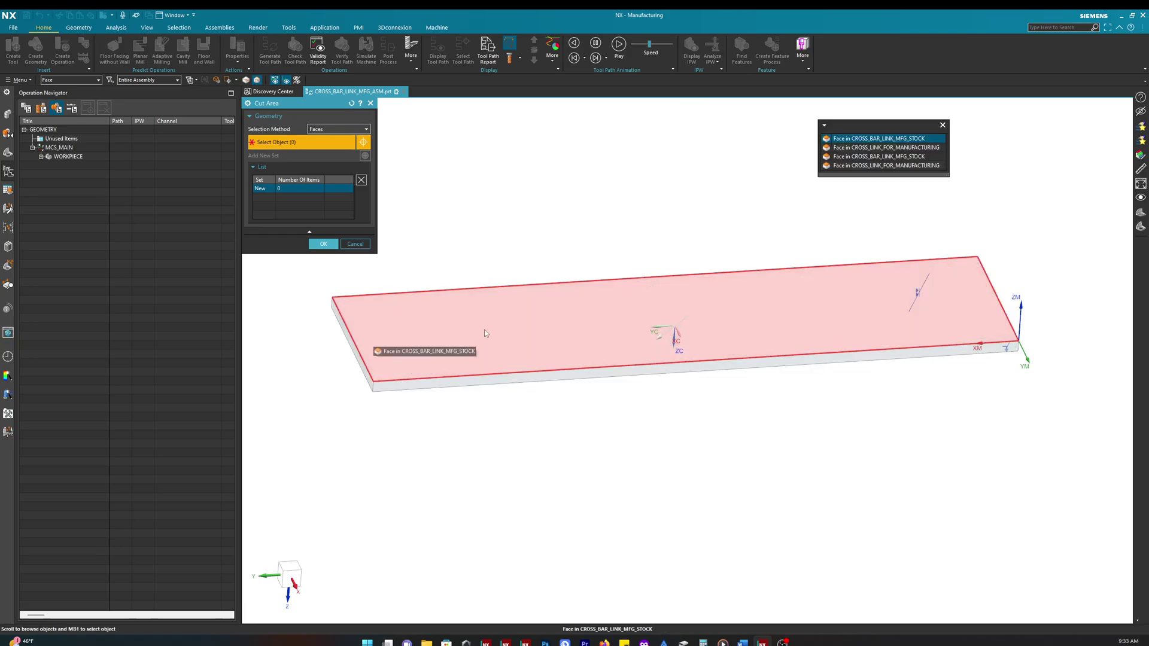
{"action": "left_click", "coordinate": [889, 147]}
{"action": "left_click", "coordinate": [323, 231]}
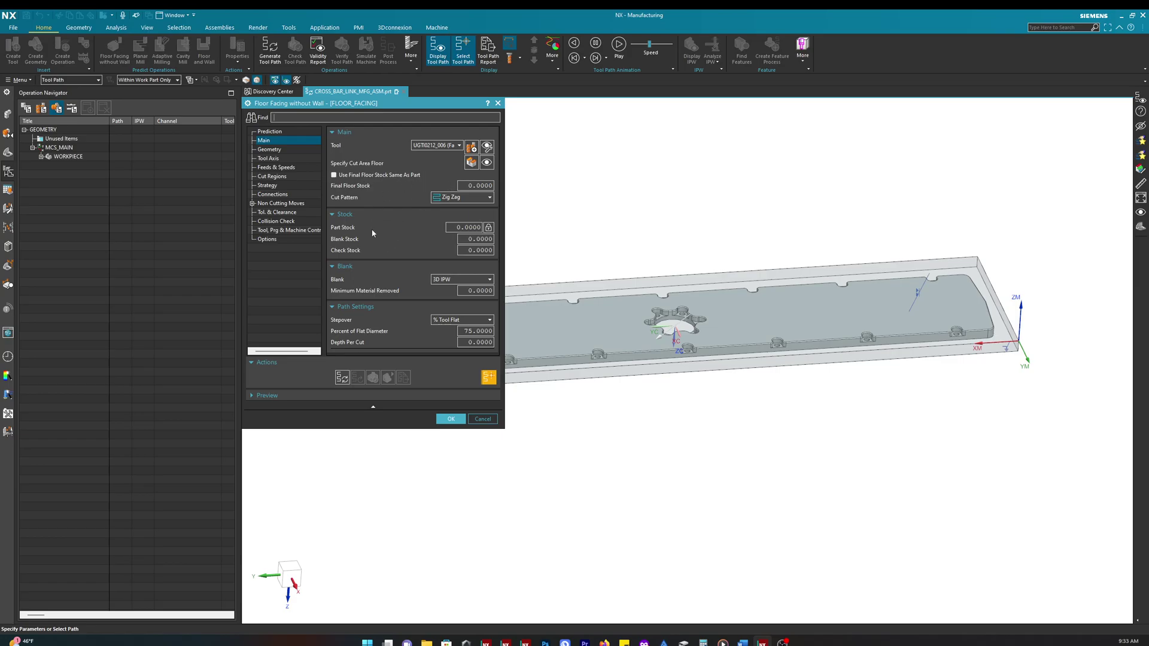
- Extend the floor to Blank Outline, generate the facing toolpath and accept the operation
{"action": "left_click", "coordinate": [272, 176]}
{"action": "left_click", "coordinate": [456, 145]}
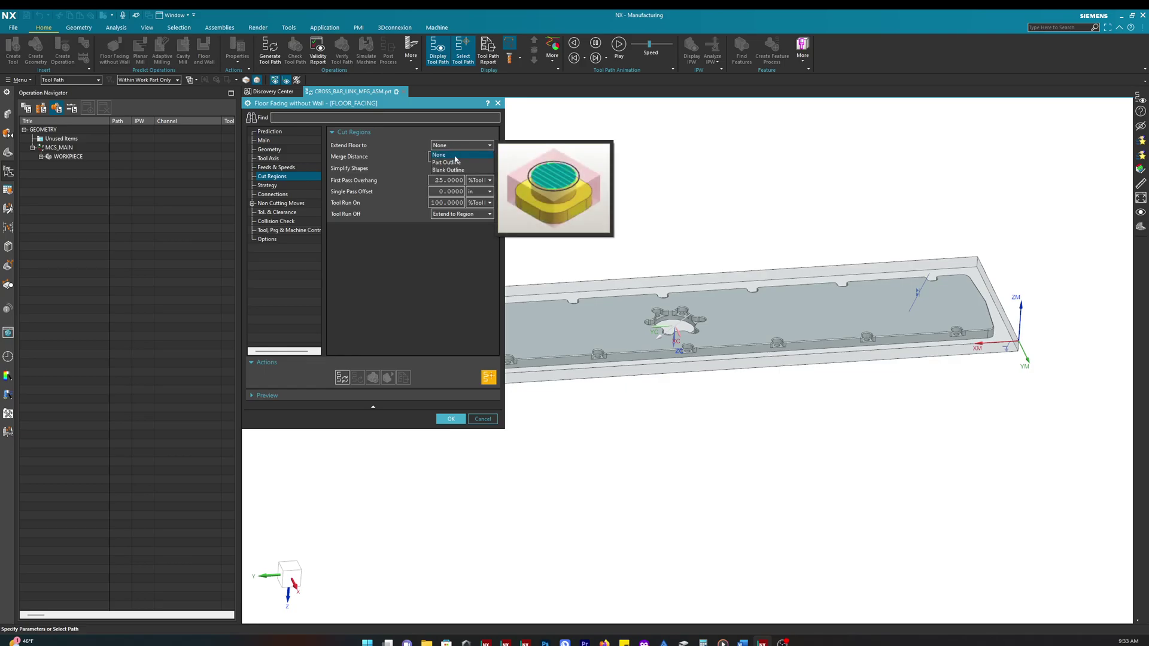
{"action": "left_click", "coordinate": [455, 170]}
{"action": "left_click", "coordinate": [341, 378]}
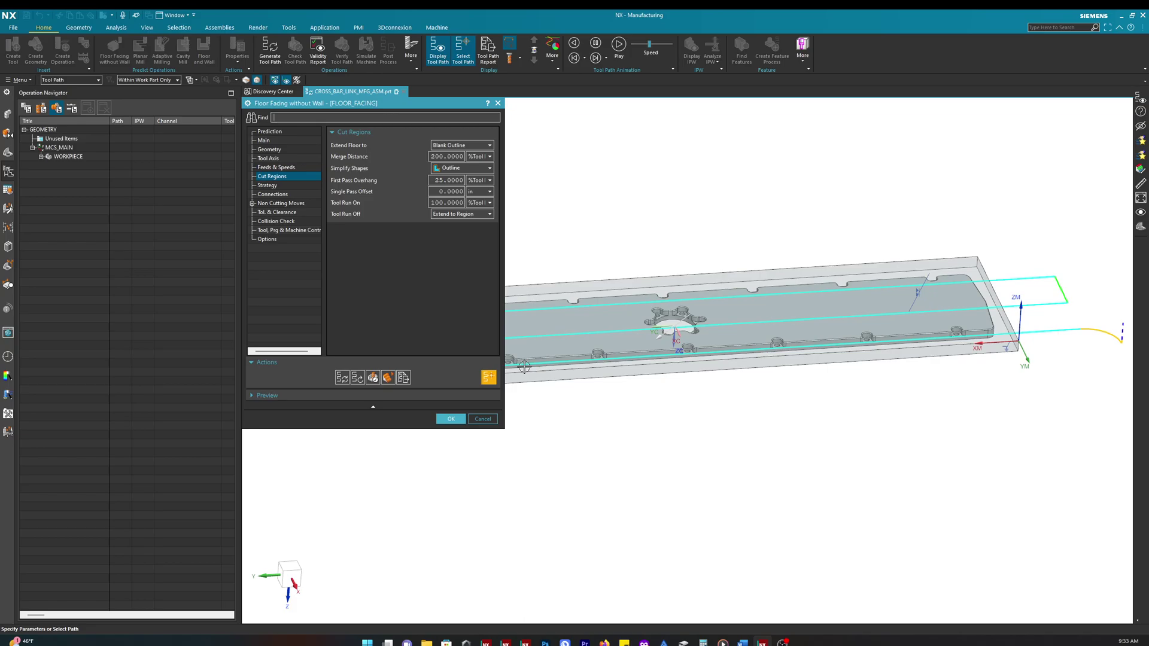
{"action": "left_click", "coordinate": [450, 419]}
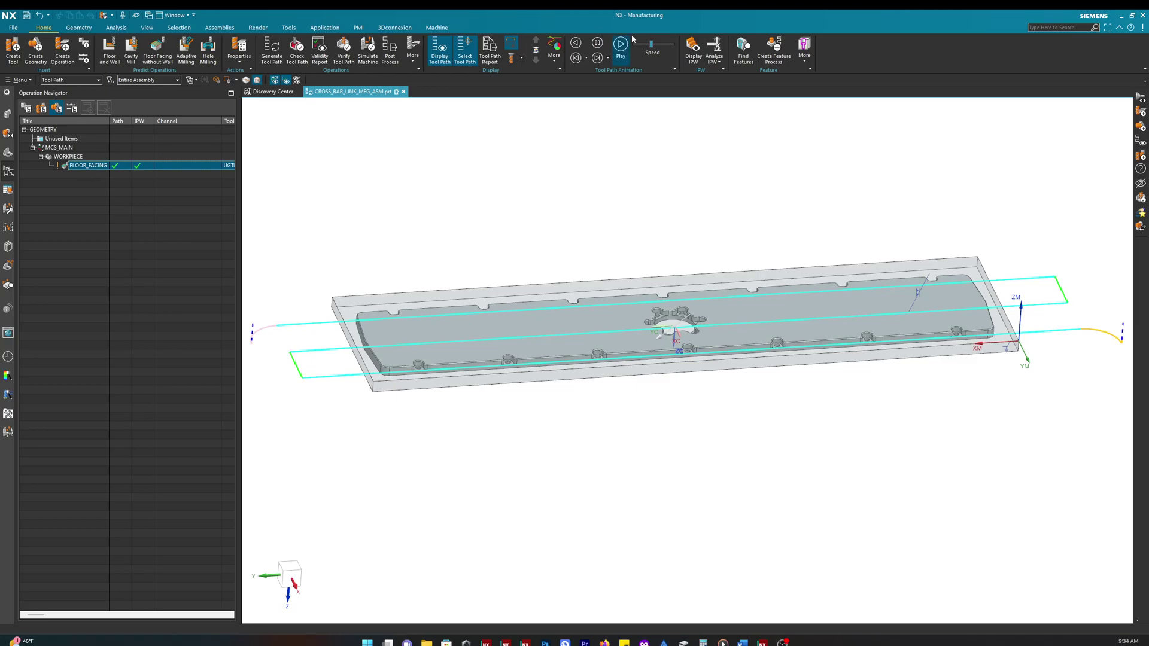
{"action": "left_click", "coordinate": [714, 59]}
{"action": "left_click", "coordinate": [734, 84]}
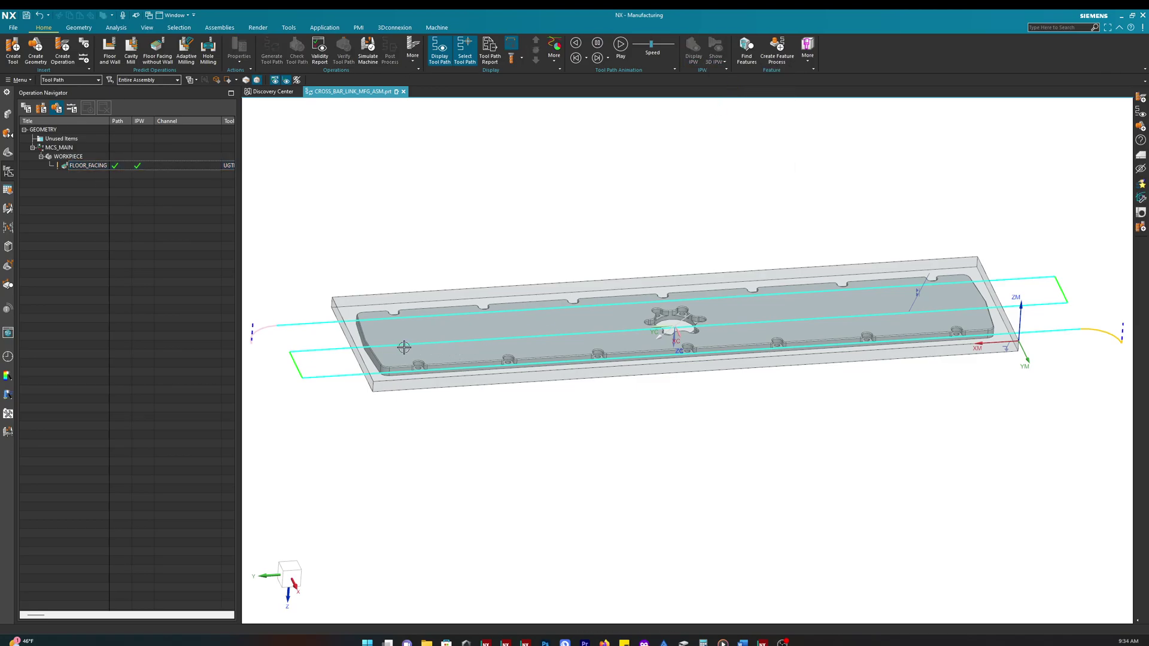
{"action": "left_click", "coordinate": [87, 166]}
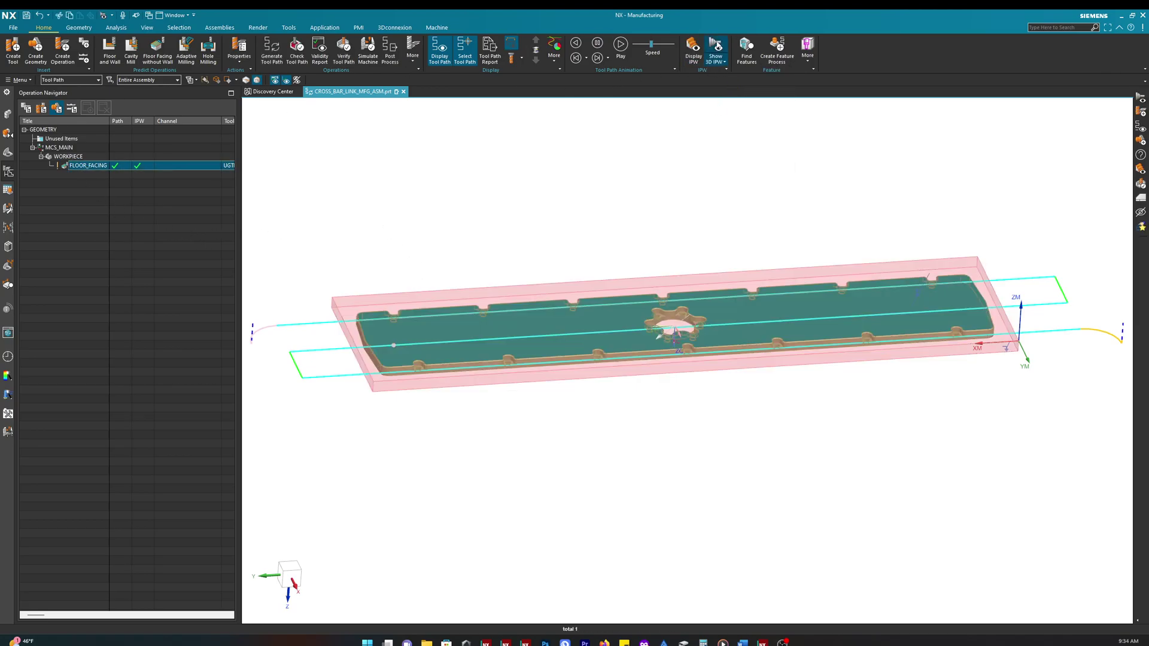
{"action": "mouse_move", "coordinate": [440, 246]}
{"action": "middle_mouse_down"}
{"action": "mouse_move", "coordinate": [443, 311]}
{"action": "mouse_move", "coordinate": [439, 256]}
{"action": "mouse_move", "coordinate": [438, 294]}
{"action": "middle_mouse_up"}
{"action": "scroll", "coordinate": [384, 388], "scroll_direction": "up", "scroll_amount": 3}
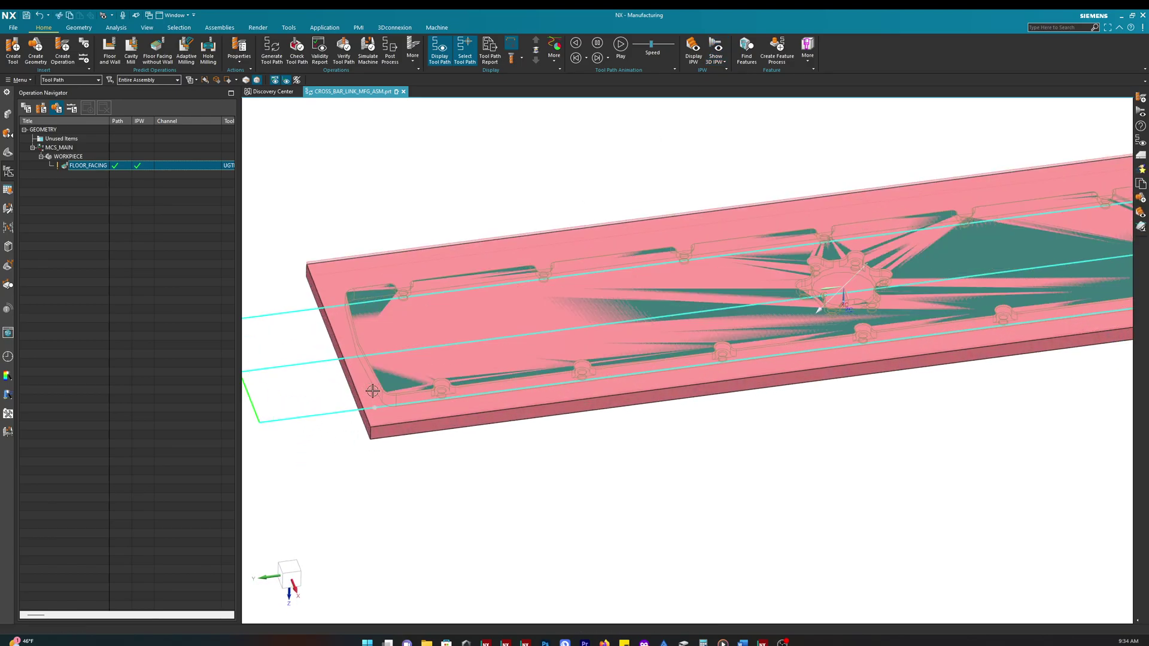
{"action": "left_click", "coordinate": [697, 496]}
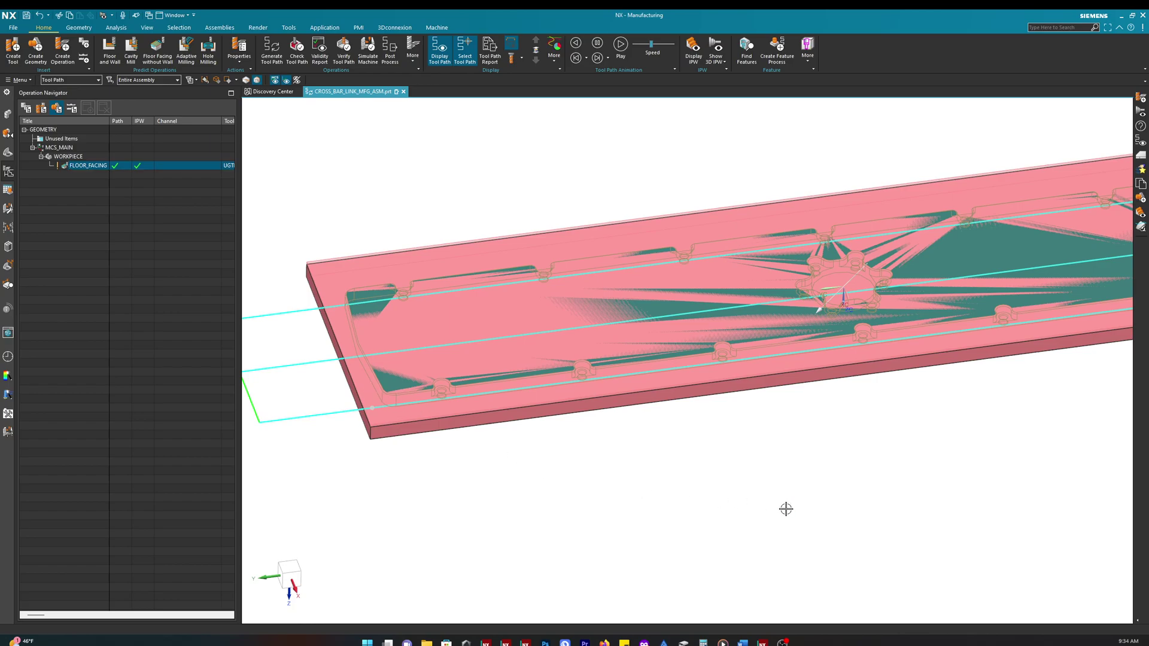
{"action": "scroll", "coordinate": [507, 287], "scroll_direction": "down", "scroll_amount": 3}
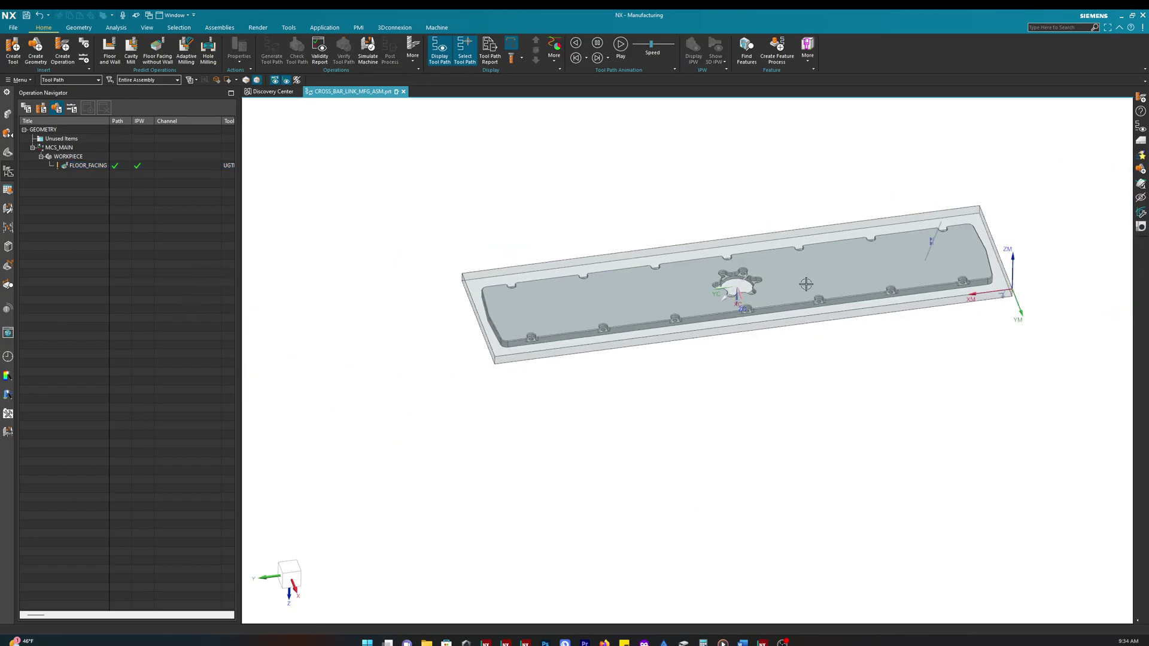
- Uncheck CROSS_BAR_LINK_MFG_STOCK in the Assembly Navigator and zoom in on the six-lobed star pocket
{"action": "scroll", "coordinate": [782, 280], "scroll_direction": "up", "scroll_amount": 5}
{"action": "left_click", "coordinate": [9, 115]}
{"action": "left_click", "coordinate": [38, 149]}
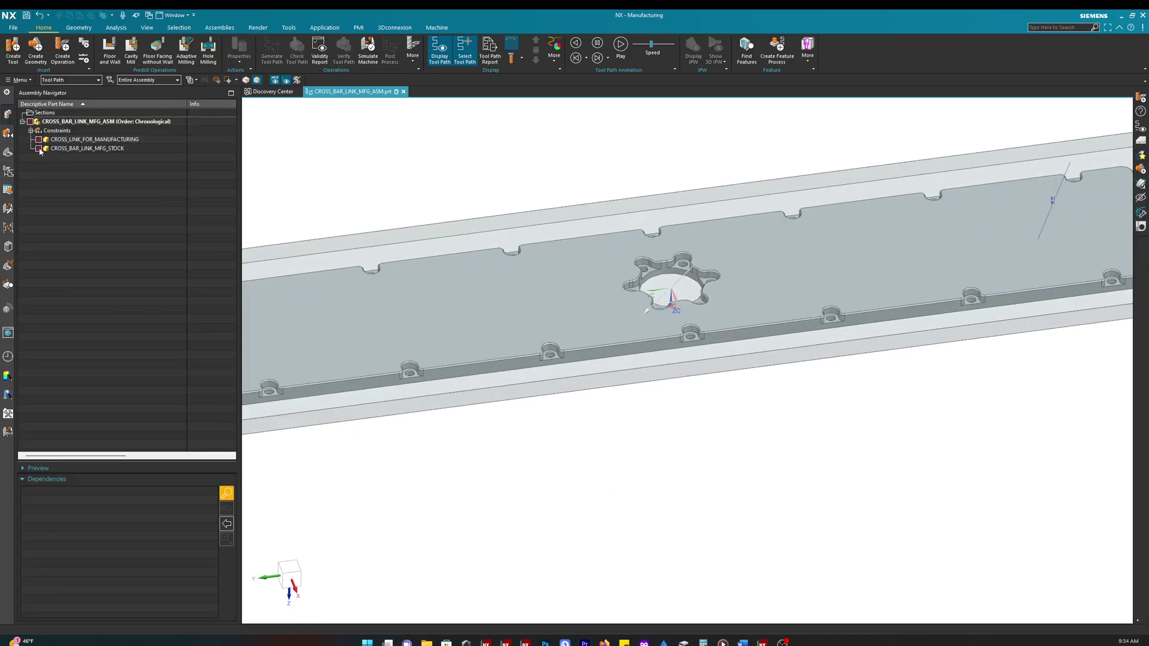
{"action": "scroll", "coordinate": [751, 280], "scroll_direction": "up", "scroll_amount": 5}
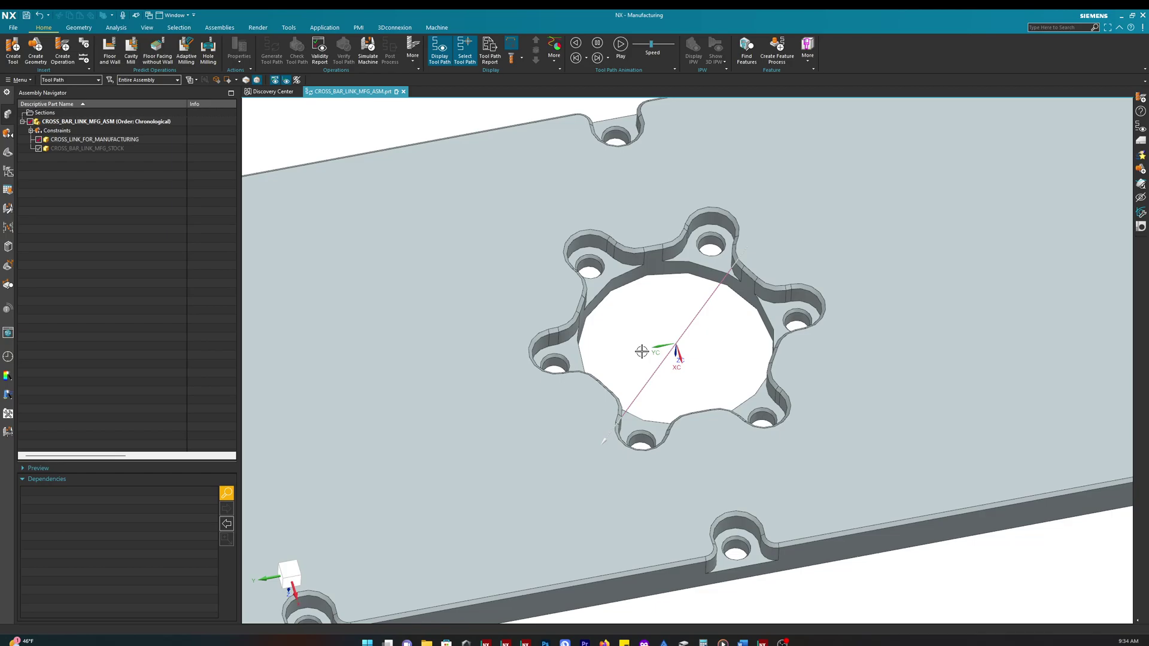
{"action": "scroll", "coordinate": [641, 352], "scroll_direction": "down", "scroll_amount": 2}
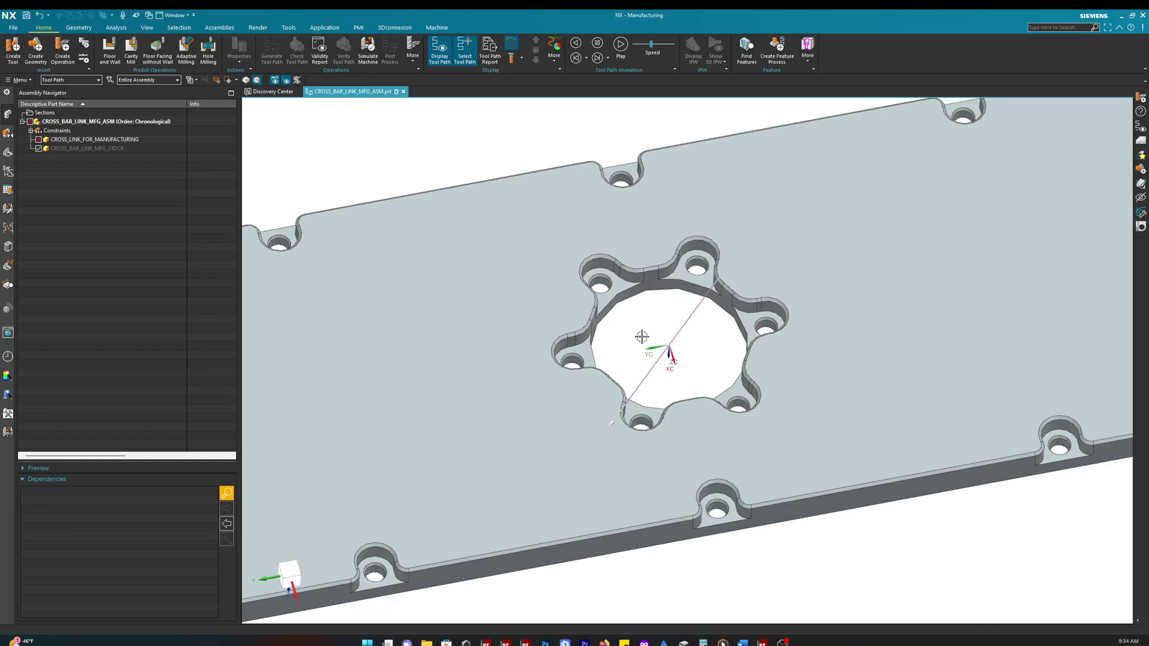
- Create a Planar Mill operation using the UGTI0201_052 end mill and the MILL_ROUGH method
{"action": "left_click", "coordinate": [62, 48]}
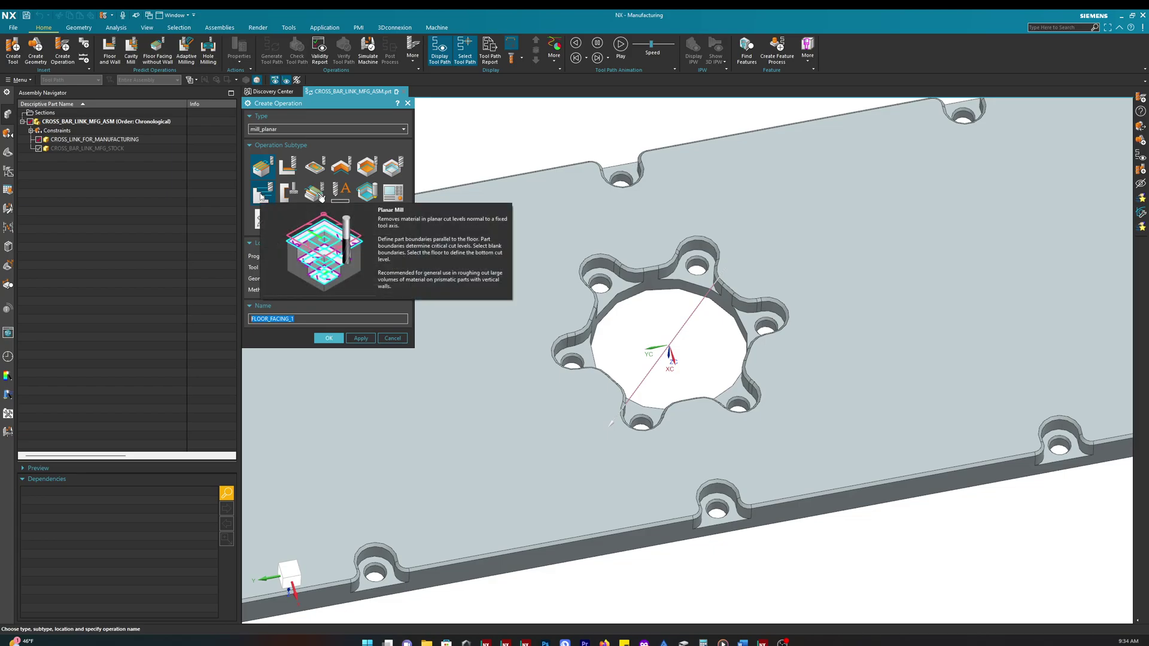
{"action": "left_click", "coordinate": [261, 194]}
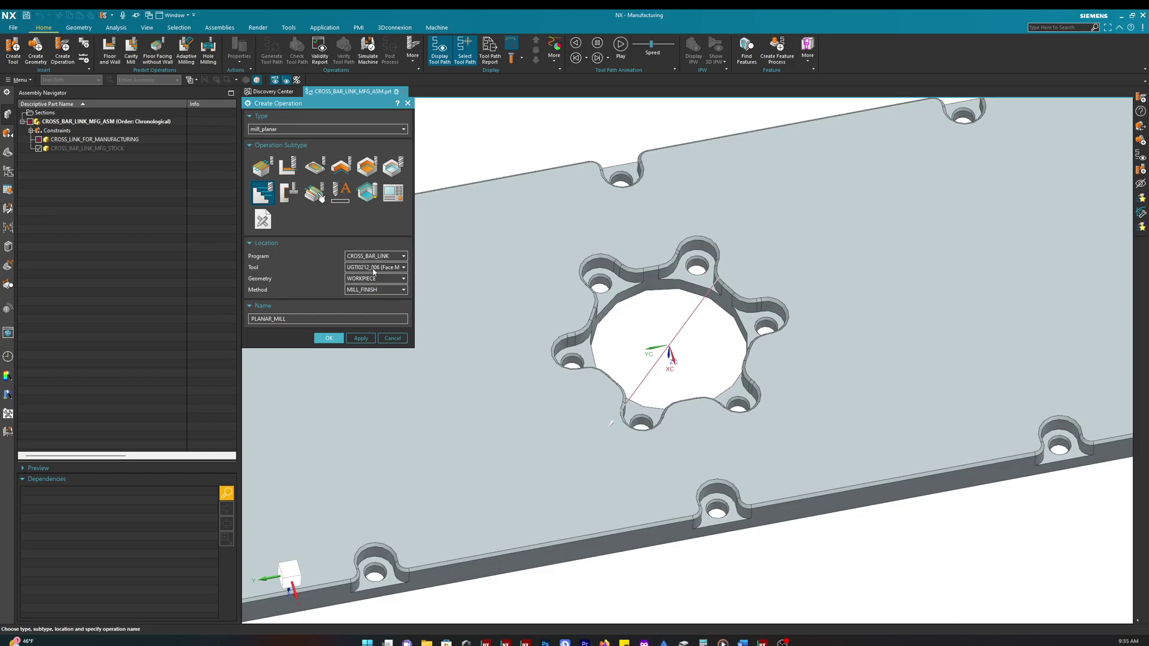
{"action": "left_click", "coordinate": [375, 268]}
{"action": "left_click", "coordinate": [414, 307]}
{"action": "left_click", "coordinate": [392, 270]}
{"action": "left_click", "coordinate": [393, 312]}
{"action": "left_click", "coordinate": [378, 291]}
{"action": "left_click", "coordinate": [365, 317]}
{"action": "left_click", "coordinate": [329, 338]}
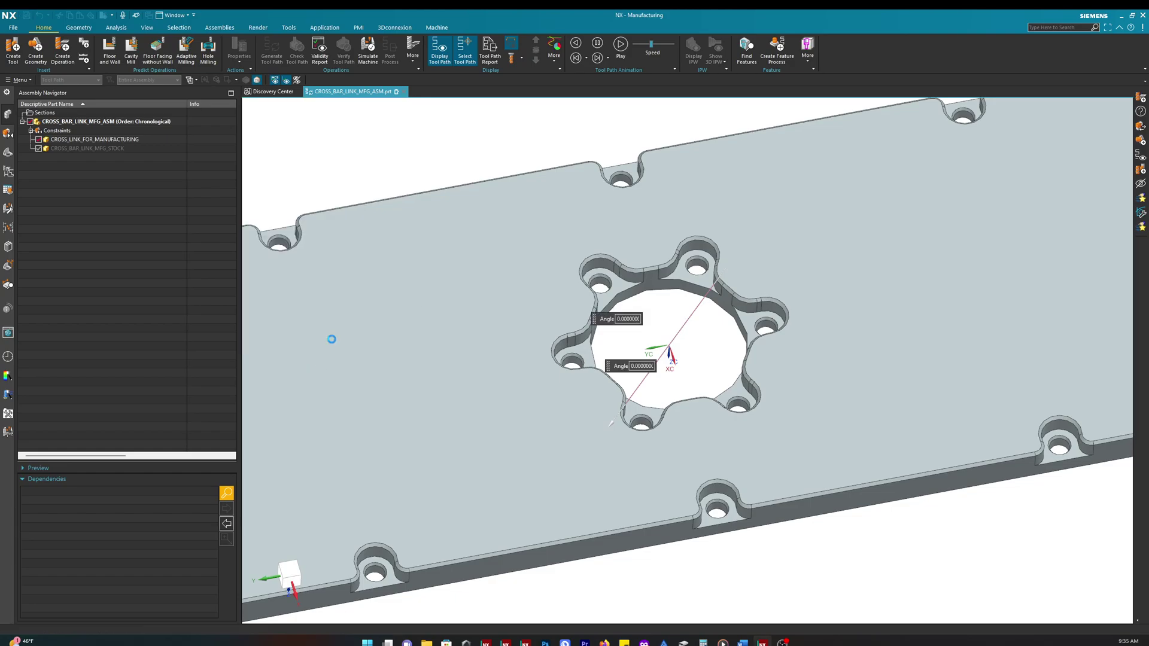
- Return to the Operation Navigator and begin specifying PLANAR_MILL part boundaries
{"action": "left_click", "coordinate": [7, 154]}
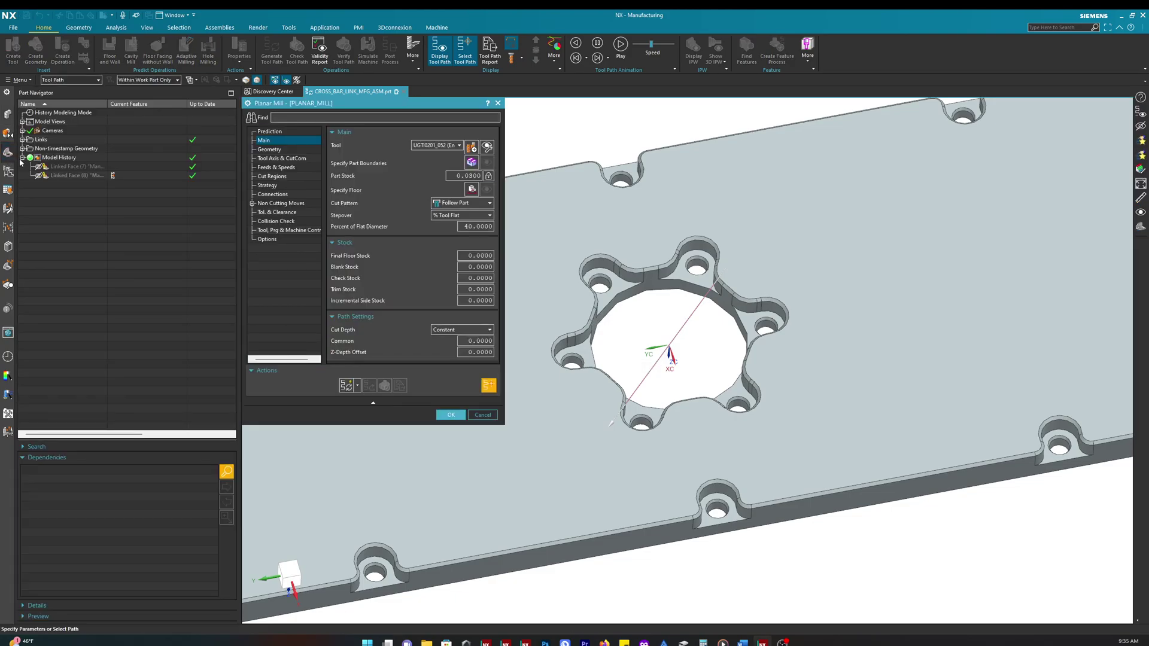
{"action": "left_click", "coordinate": [8, 171]}
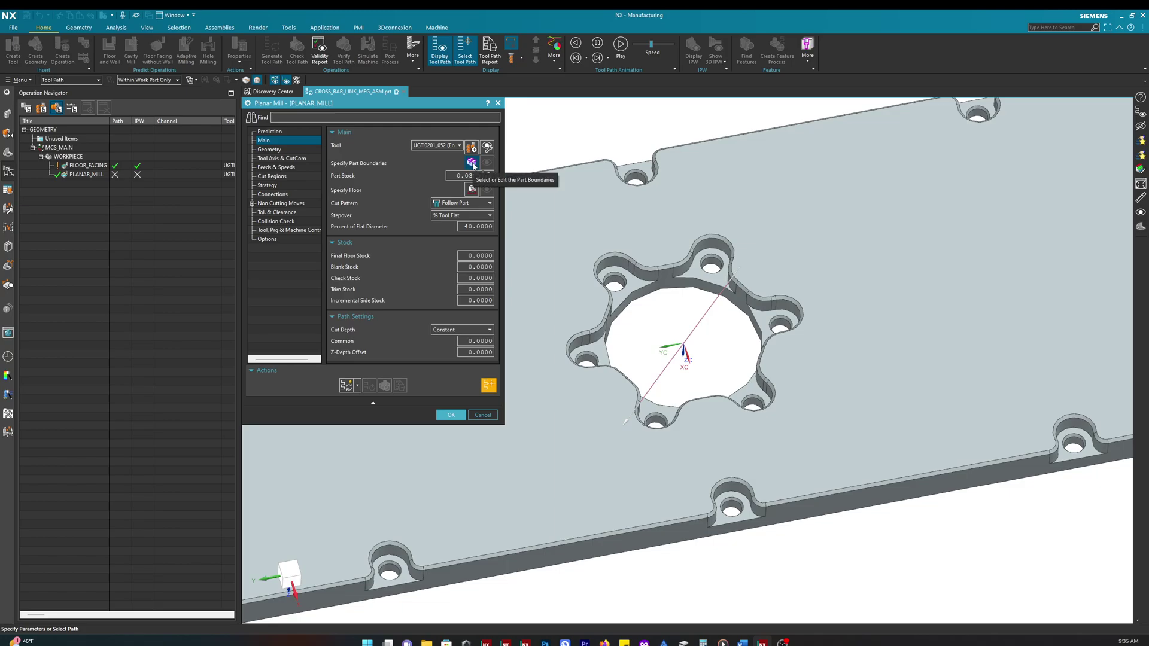
{"action": "left_click", "coordinate": [472, 163]}
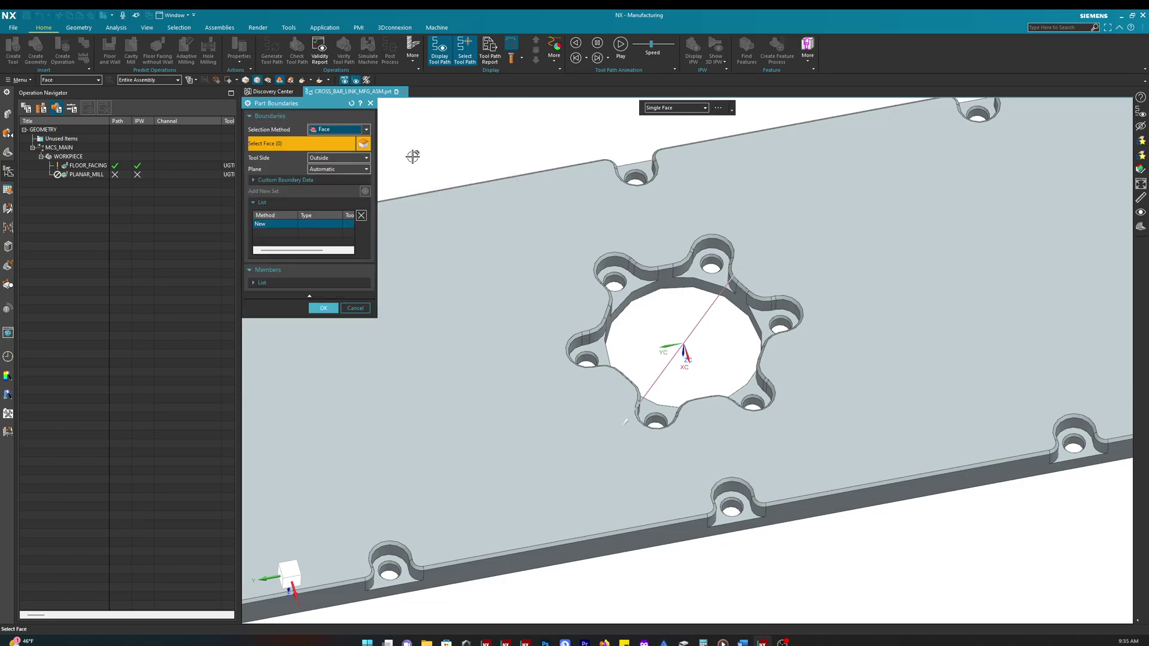
- Pick part boundaries by Curves with the Tangent Curves rule, zoomed in on the star pocket
{"action": "left_click", "coordinate": [336, 129]}
{"action": "left_click", "coordinate": [327, 149]}
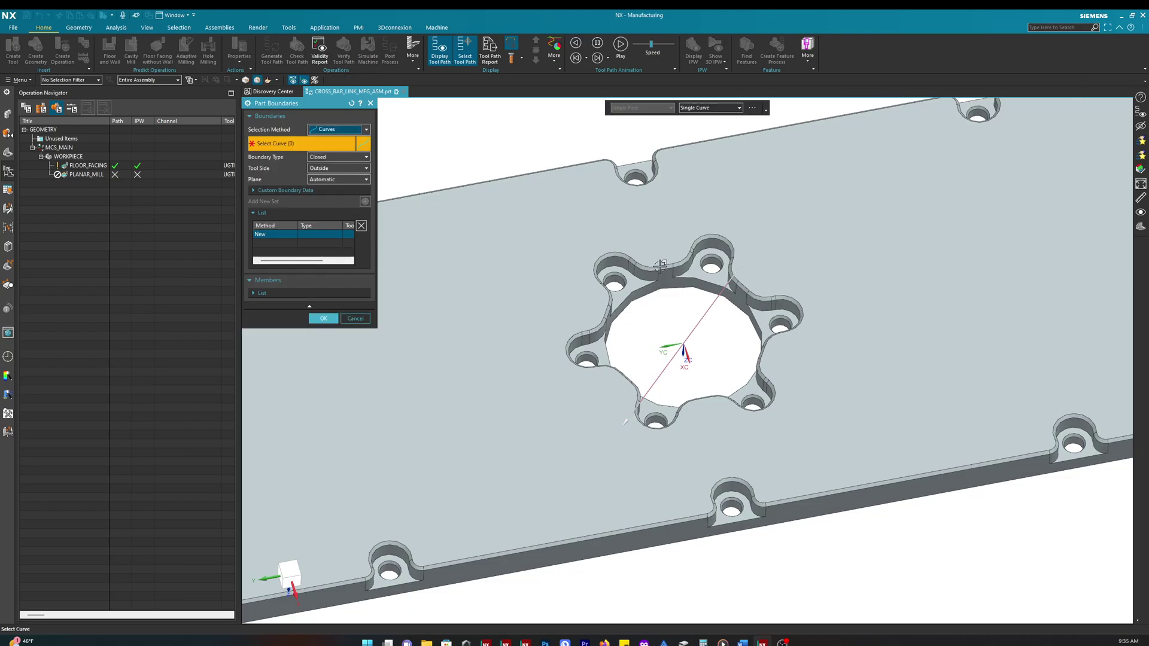
{"action": "scroll", "coordinate": [641, 271], "scroll_direction": "up", "scroll_amount": 2}
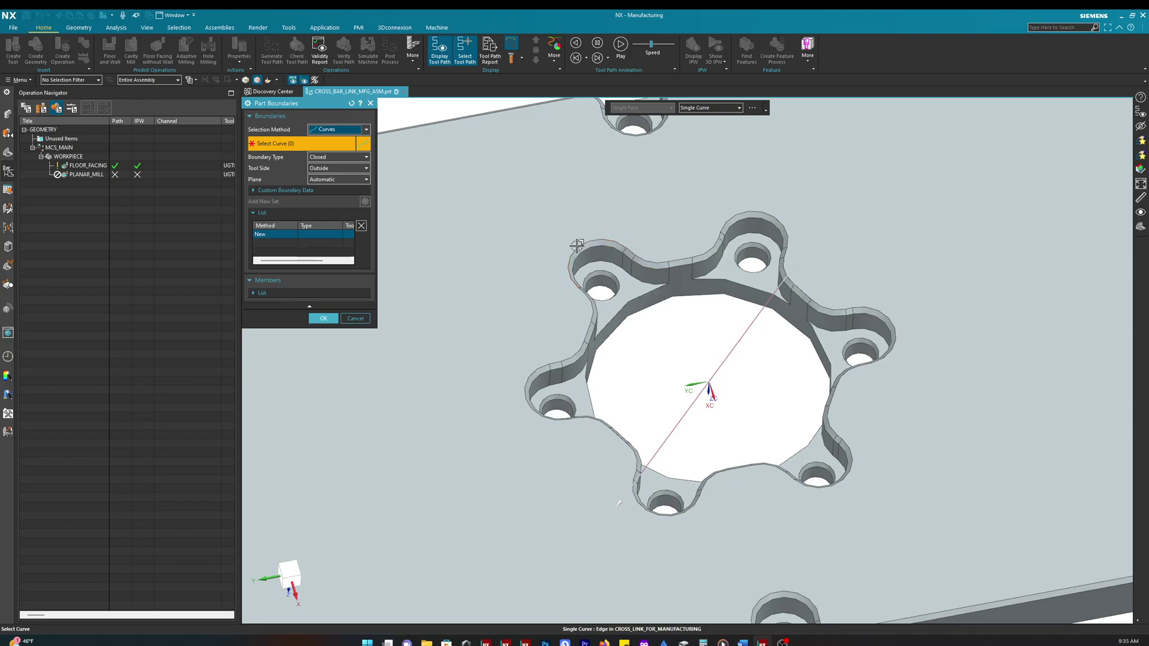
{"action": "scroll", "coordinate": [572, 254], "scroll_direction": "up", "scroll_amount": 2}
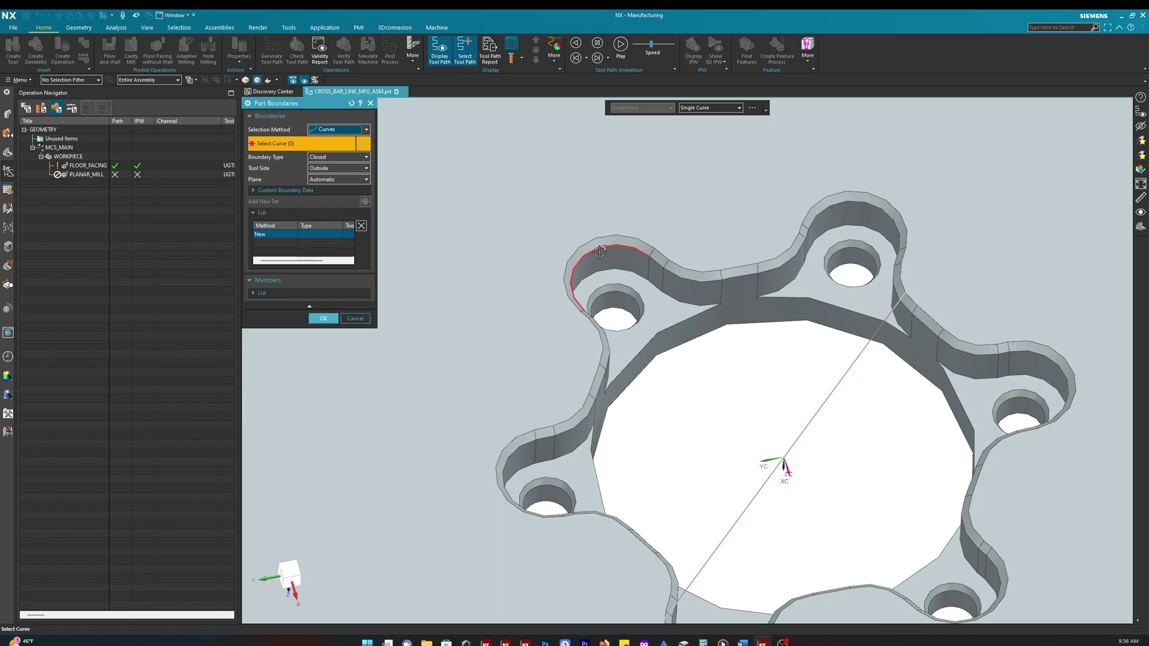
{"action": "left_click", "coordinate": [711, 107]}
{"action": "left_click", "coordinate": [706, 136]}
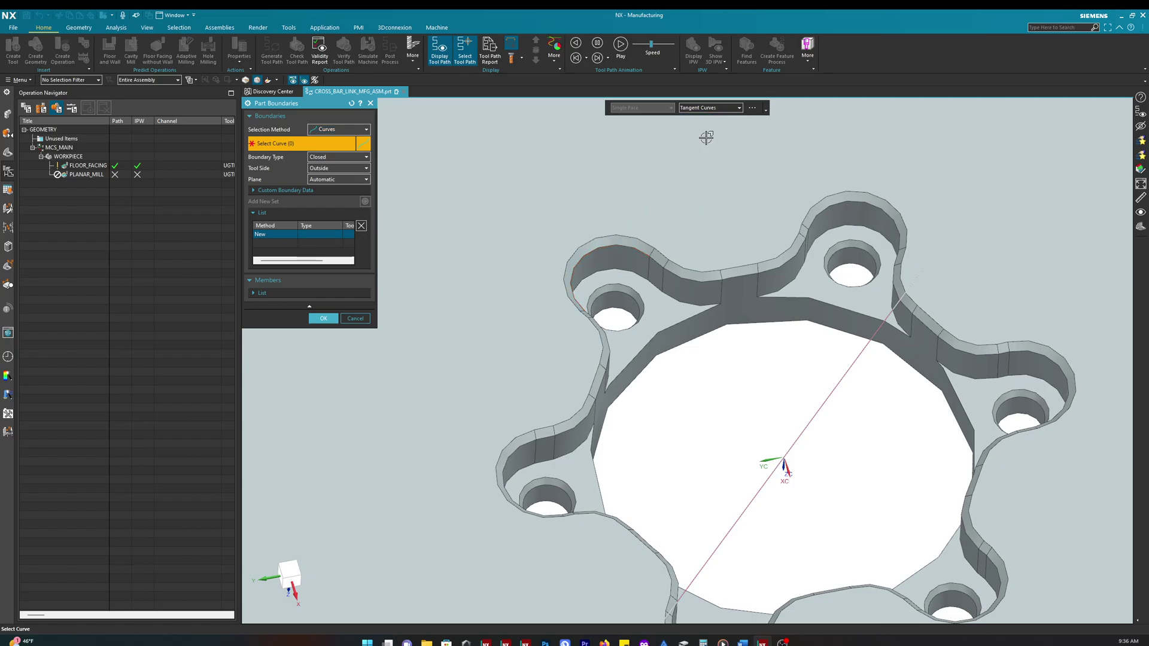
- Select the star pocket's 36-curve edge chain as a closed boundary and set Tool Side to Inside
{"action": "left_click", "coordinate": [615, 247]}
{"action": "scroll", "coordinate": [595, 293], "scroll_direction": "down", "scroll_amount": 2}
{"action": "scroll", "coordinate": [614, 279], "scroll_direction": "up", "scroll_amount": 5}
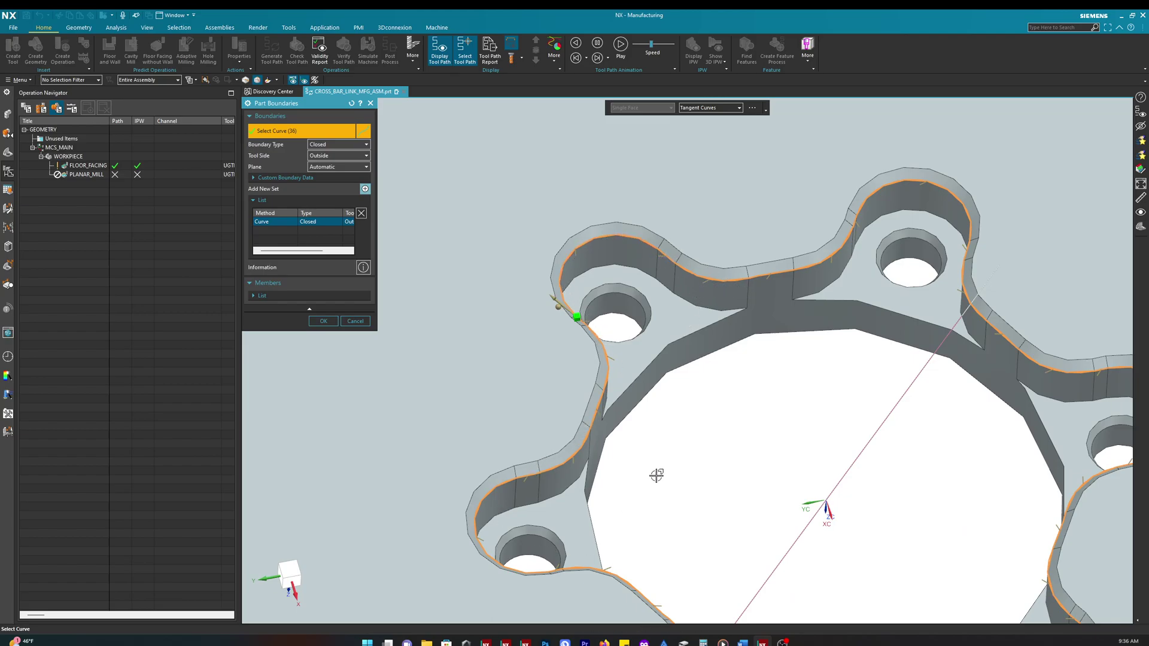
{"action": "scroll", "coordinate": [659, 475], "scroll_direction": "down", "scroll_amount": 5}
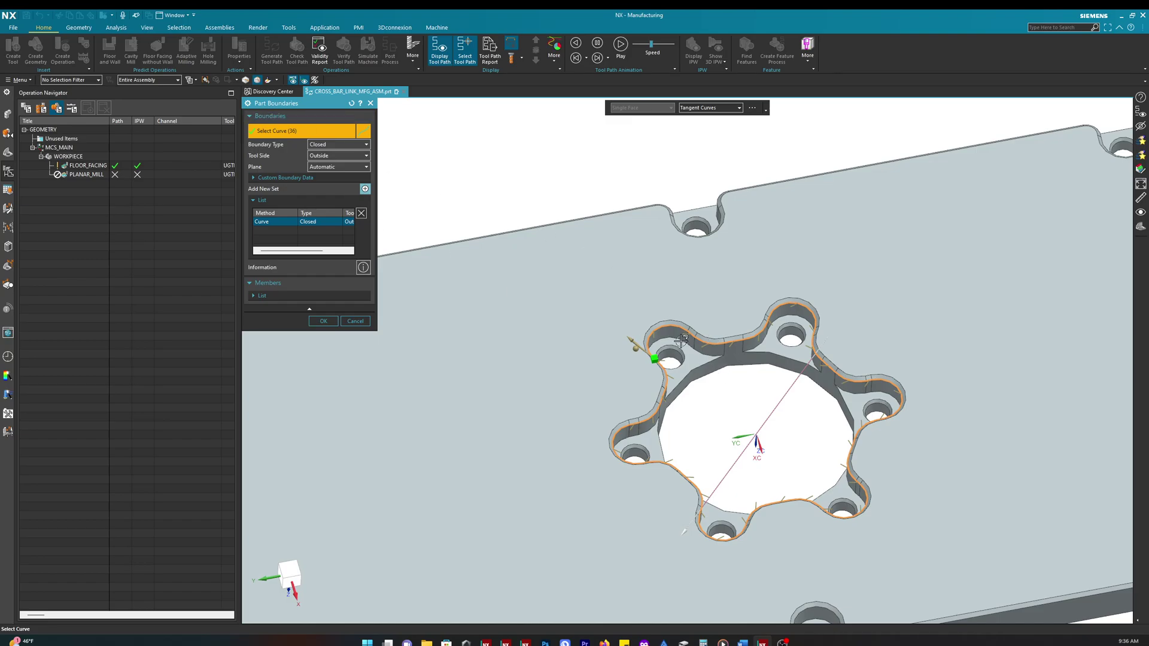
{"action": "scroll", "coordinate": [658, 362], "scroll_direction": "up", "scroll_amount": 1}
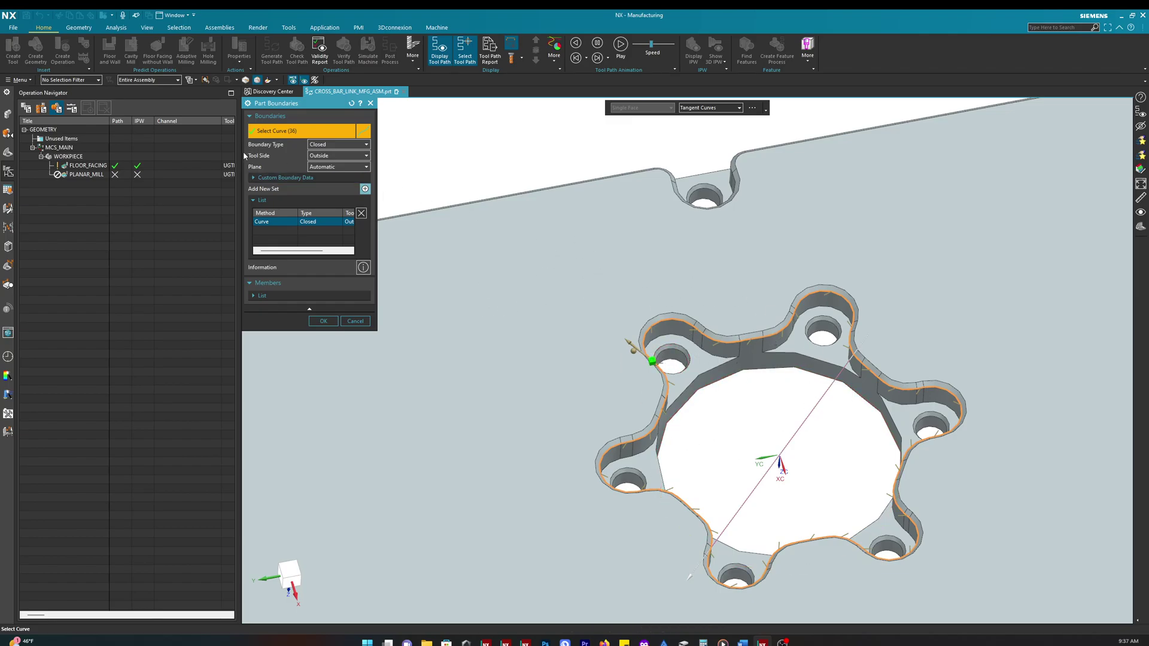
{"action": "scroll", "coordinate": [709, 415], "scroll_direction": "up", "scroll_amount": 1}
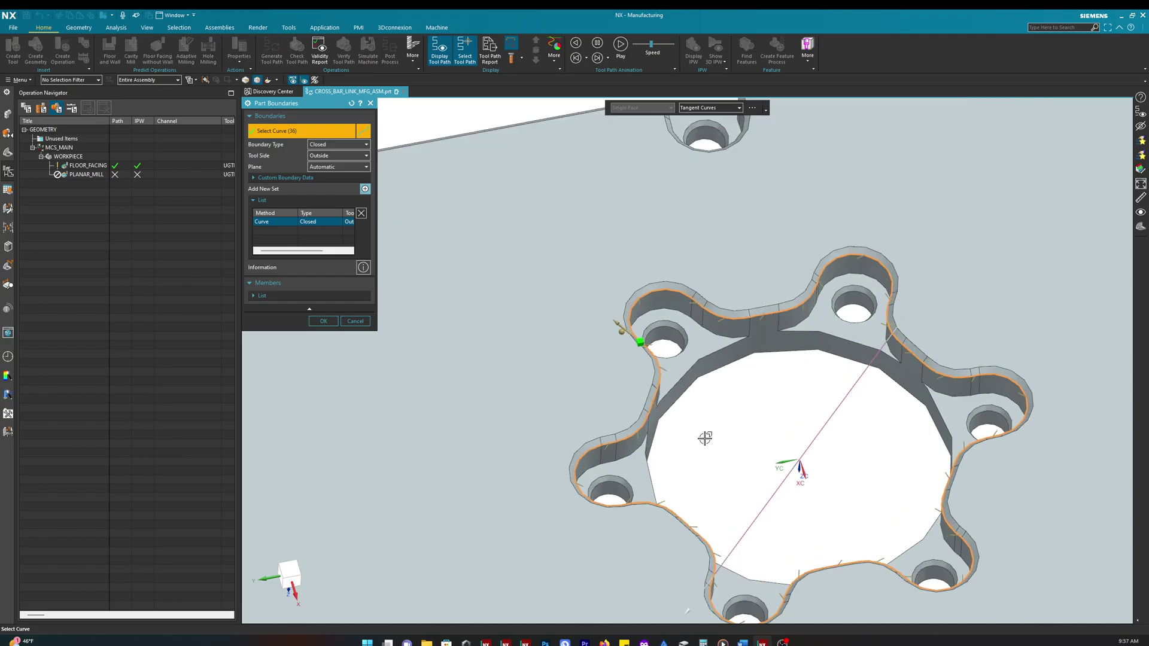
{"action": "scroll", "coordinate": [718, 440], "scroll_direction": "down", "scroll_amount": 1}
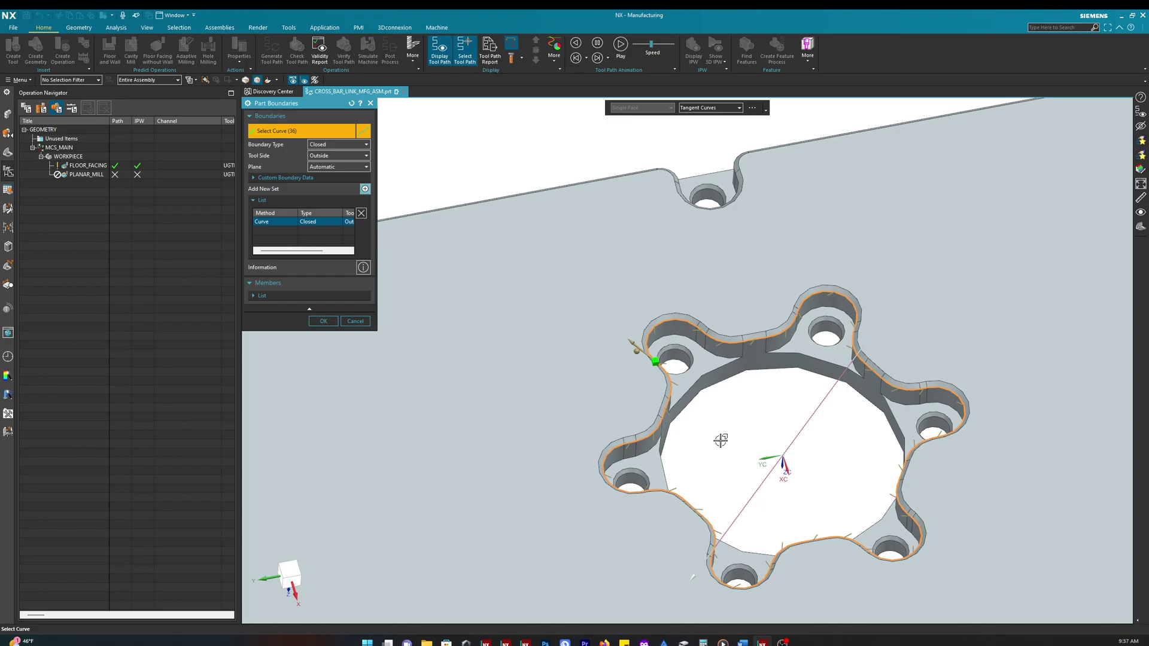
{"action": "left_click", "coordinate": [335, 156]}
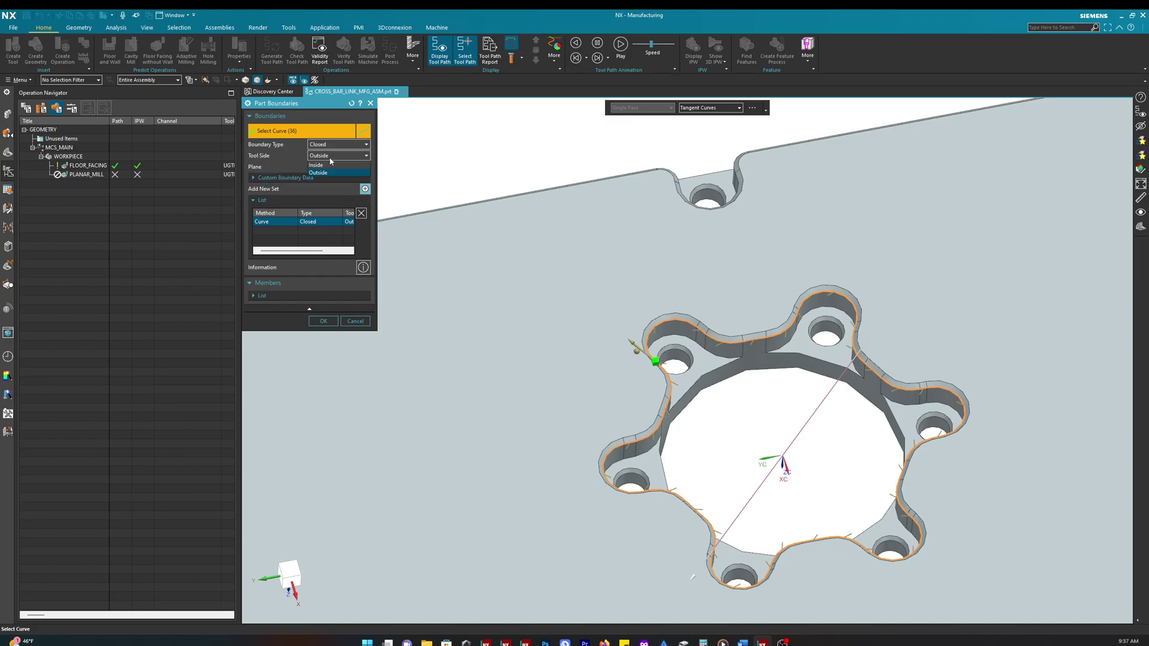
{"action": "left_click", "coordinate": [324, 174]}
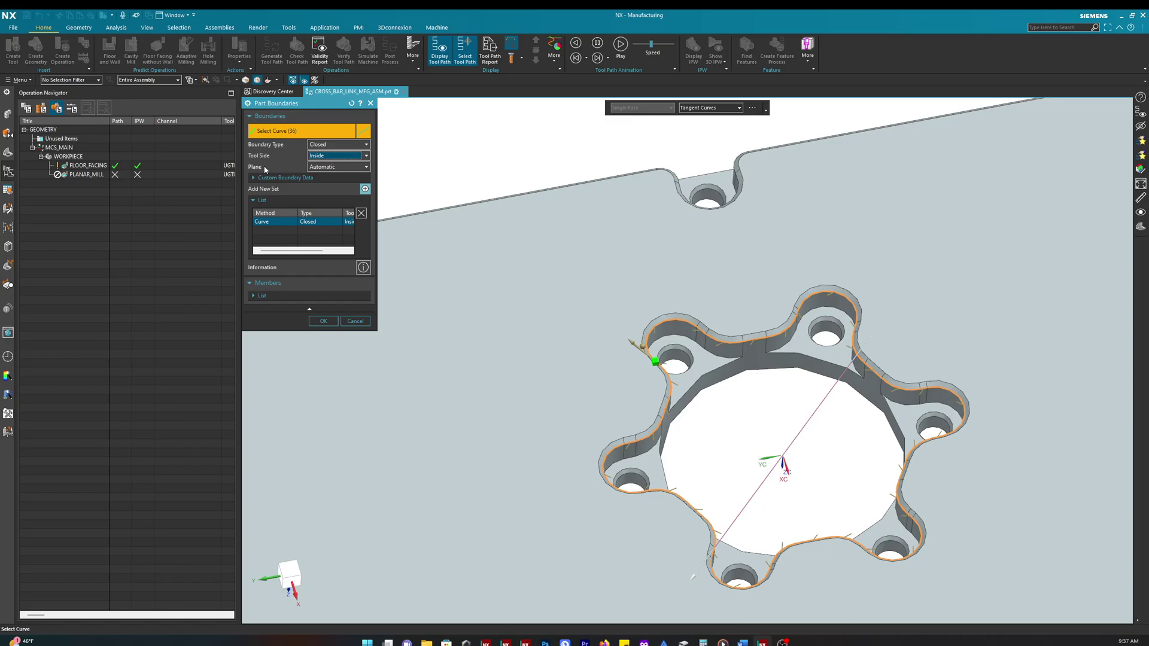
- Specify the boundary plane on the bar's top face and accept the part boundary
{"action": "left_click", "coordinate": [353, 168]}
{"action": "left_click", "coordinate": [327, 183]}
{"action": "left_click", "coordinate": [560, 301]}
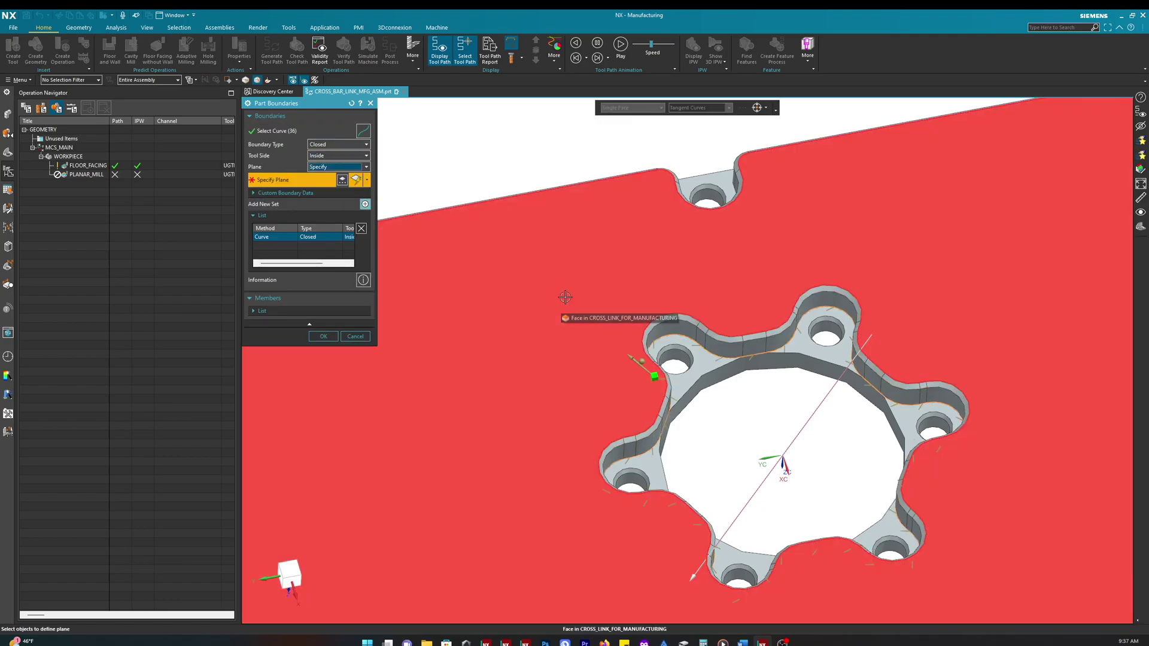
{"action": "left_click", "coordinate": [566, 293]}
{"action": "left_click", "coordinate": [571, 288]}
{"action": "scroll", "coordinate": [605, 393], "scroll_direction": "down", "scroll_amount": 3}
{"action": "scroll", "coordinate": [606, 359], "scroll_direction": "up", "scroll_amount": 3}
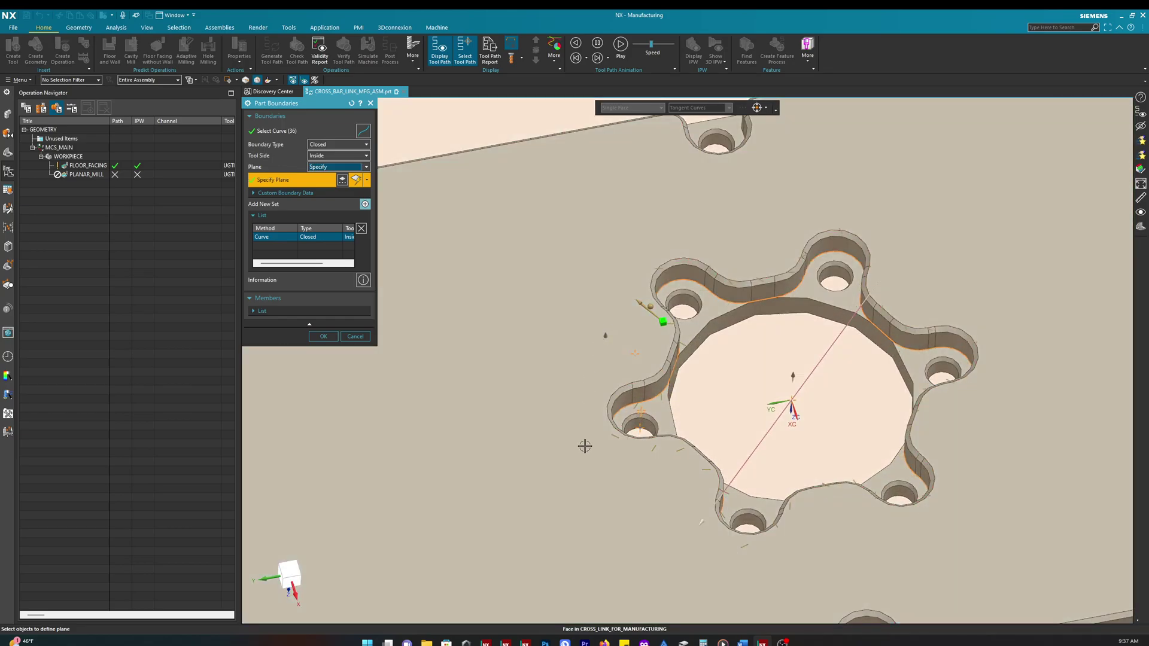
{"action": "left_click", "coordinate": [605, 336]}
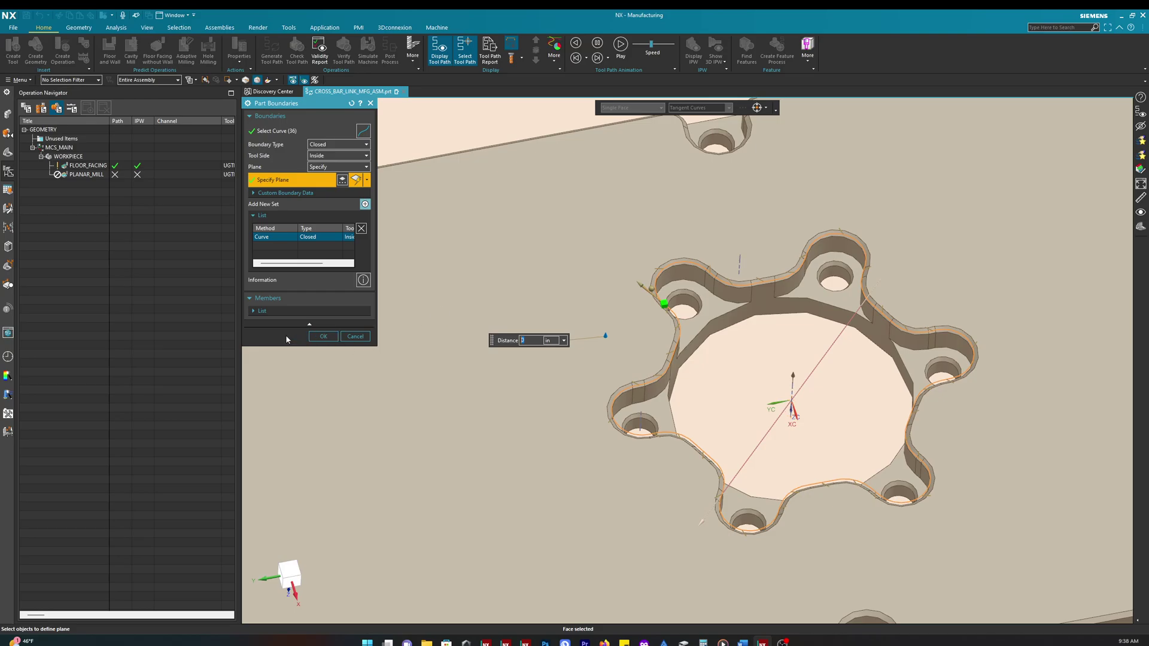
{"action": "left_click", "coordinate": [322, 337]}
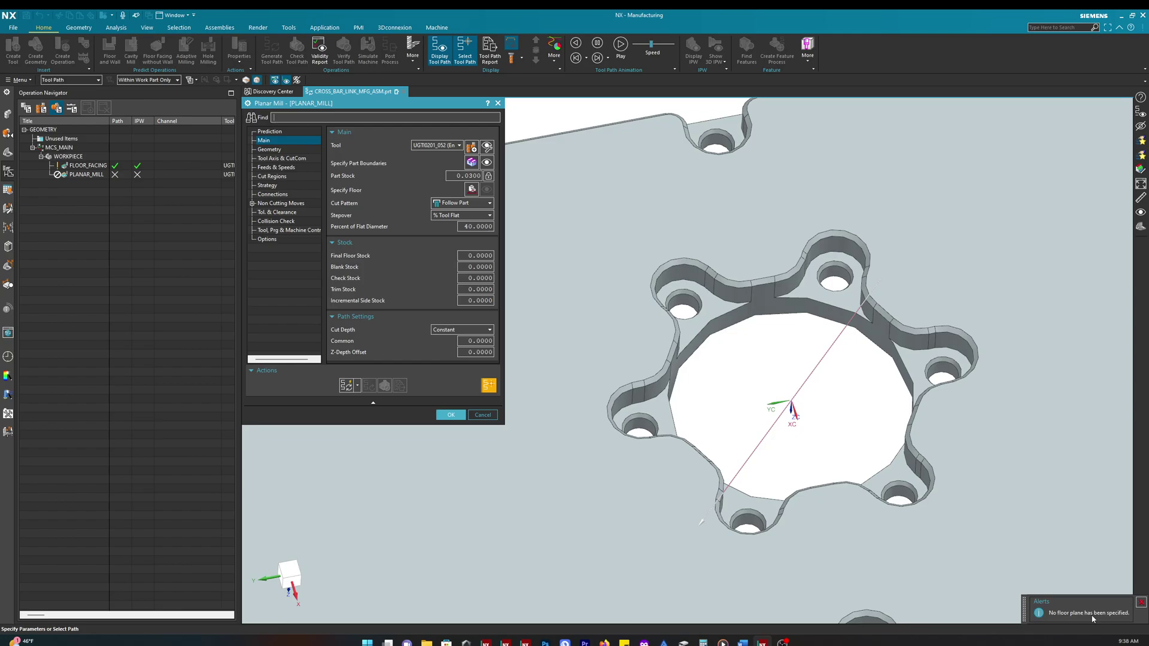
- Set selection scope to Entire Assembly and specify the pocket floor face as the PLANAR_MILL floor
{"action": "key", "text": "Escape"}
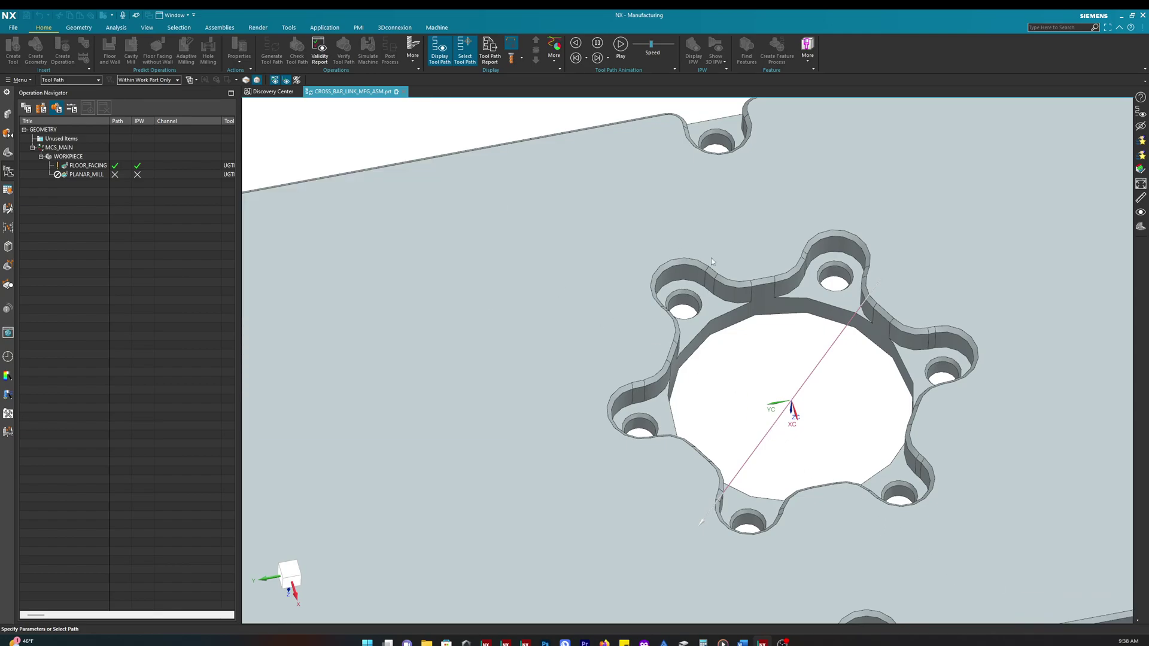
{"action": "scroll", "coordinate": [810, 285], "scroll_direction": "up", "scroll_amount": 2}
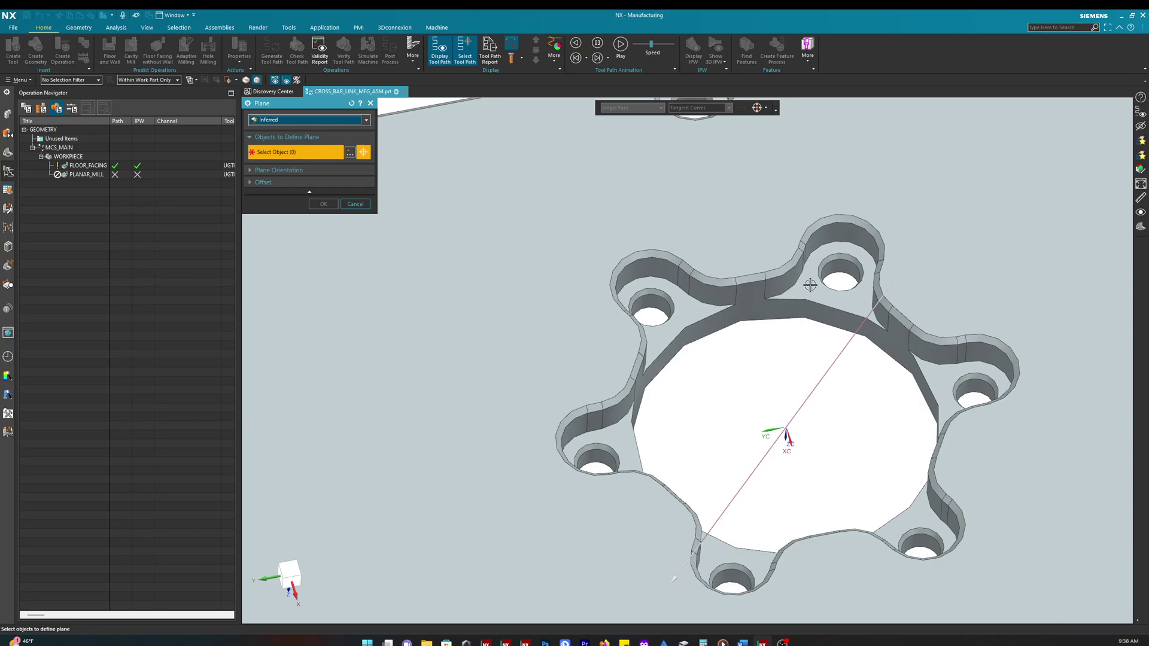
{"action": "scroll", "coordinate": [801, 310], "scroll_direction": "down", "scroll_amount": 1}
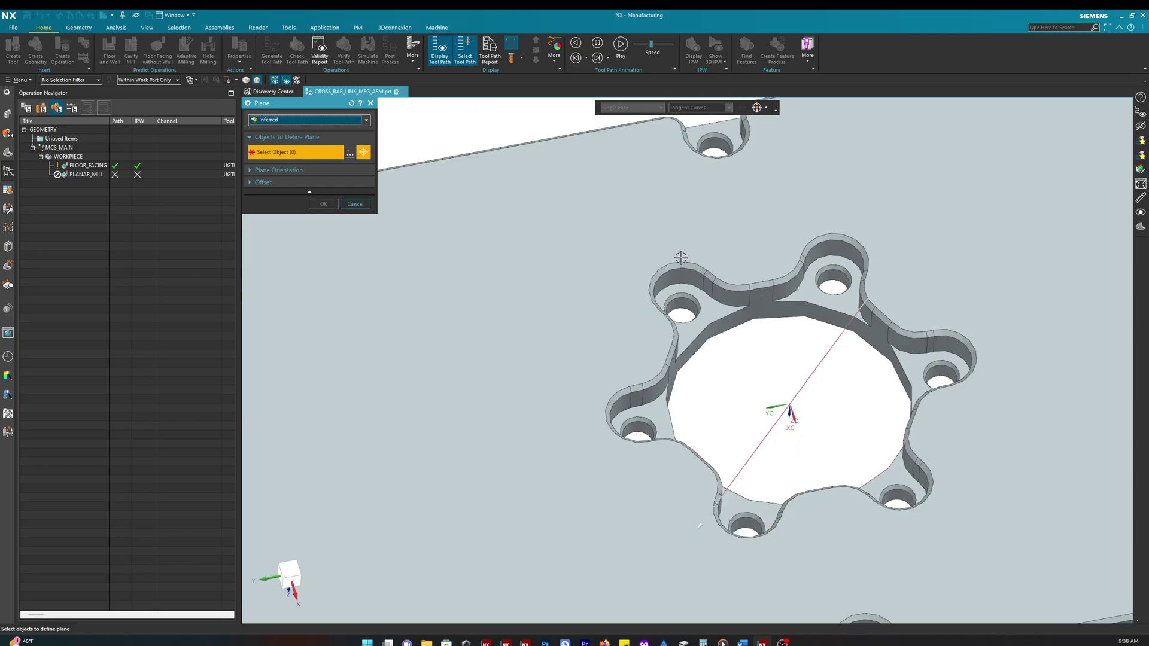
{"action": "left_click", "coordinate": [160, 80]}
{"action": "left_click", "coordinate": [153, 88]}
{"action": "scroll", "coordinate": [670, 293], "scroll_direction": "up", "scroll_amount": 1}
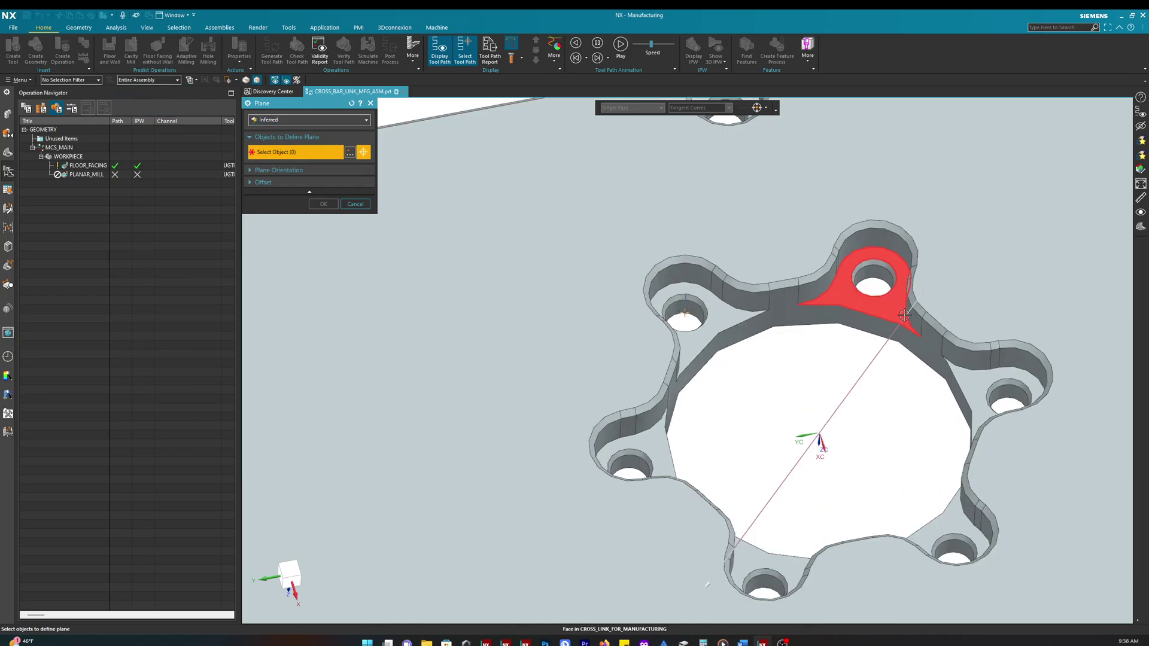
{"action": "left_click", "coordinate": [839, 293]}
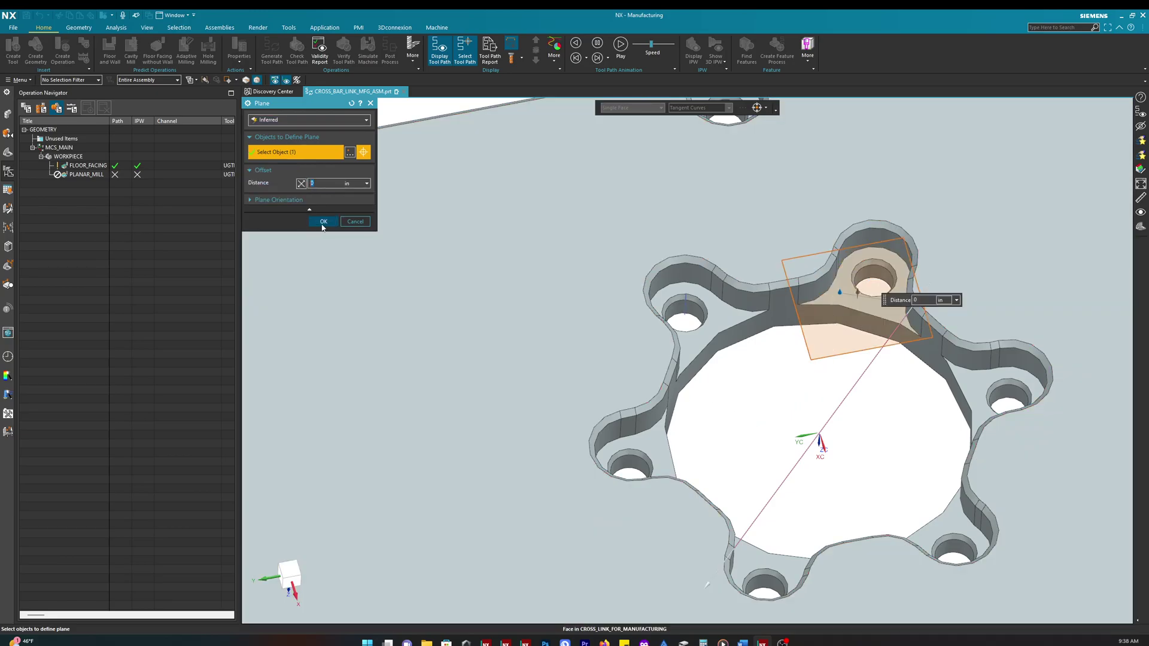
{"action": "left_click", "coordinate": [323, 222]}
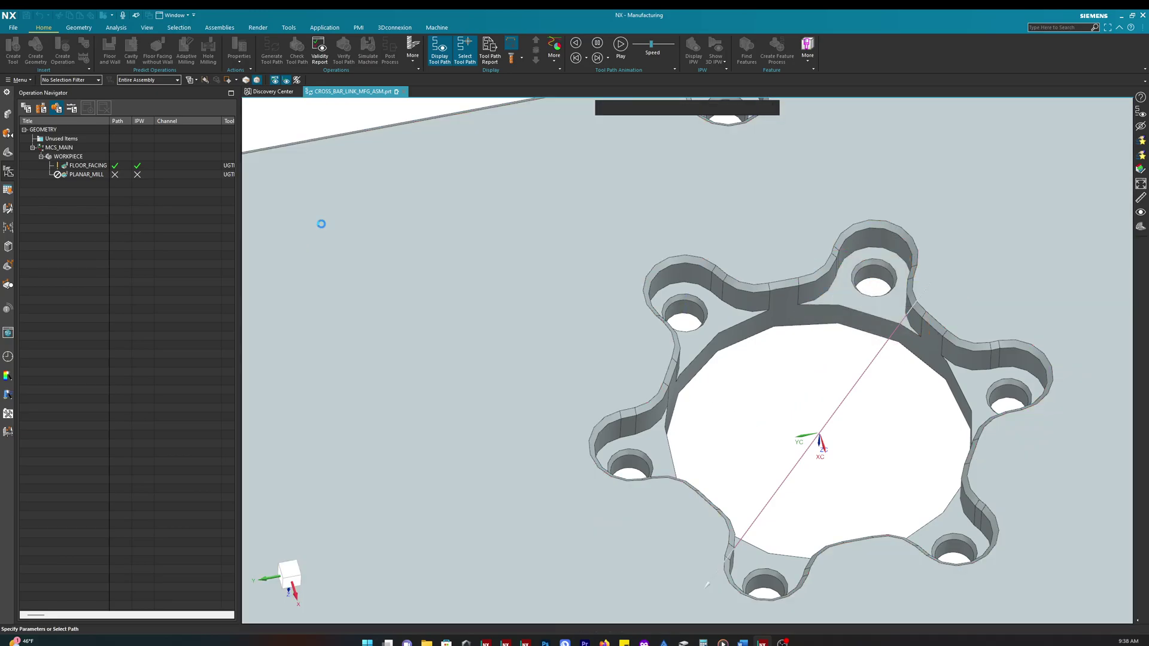
{"action": "scroll", "coordinate": [738, 380], "scroll_direction": "down", "scroll_amount": 3}
{"action": "scroll", "coordinate": [738, 379], "scroll_direction": "up", "scroll_amount": 4}
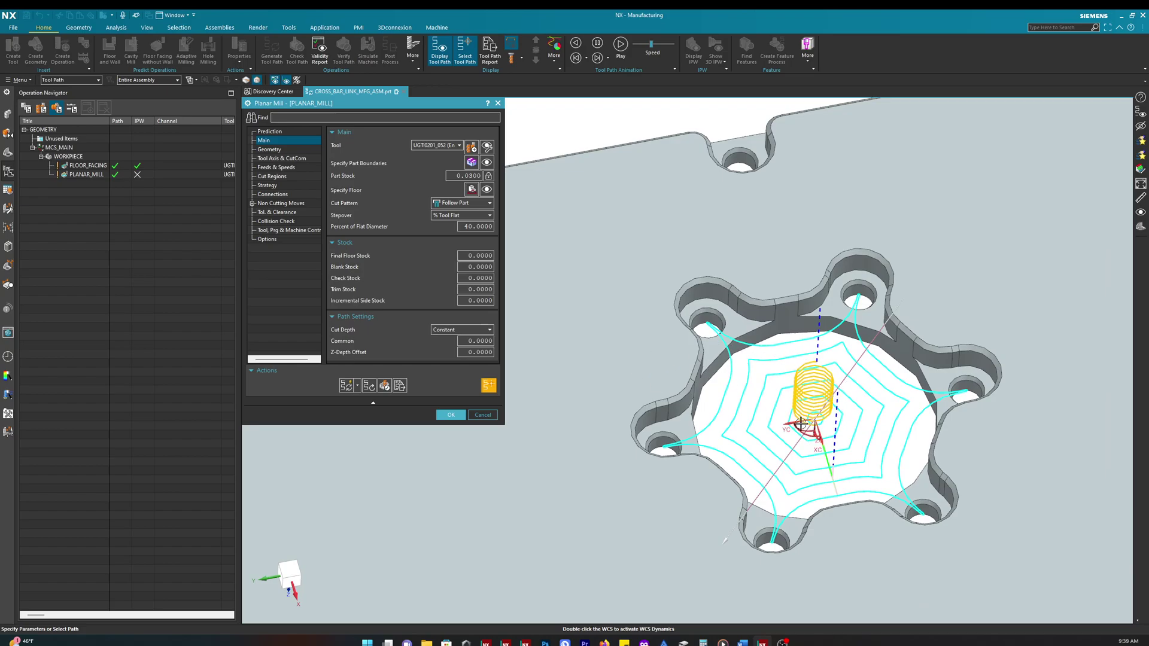
{"action": "scroll", "coordinate": [800, 422], "scroll_direction": "down", "scroll_amount": 2}
{"action": "scroll", "coordinate": [796, 423], "scroll_direction": "up", "scroll_amount": 2}
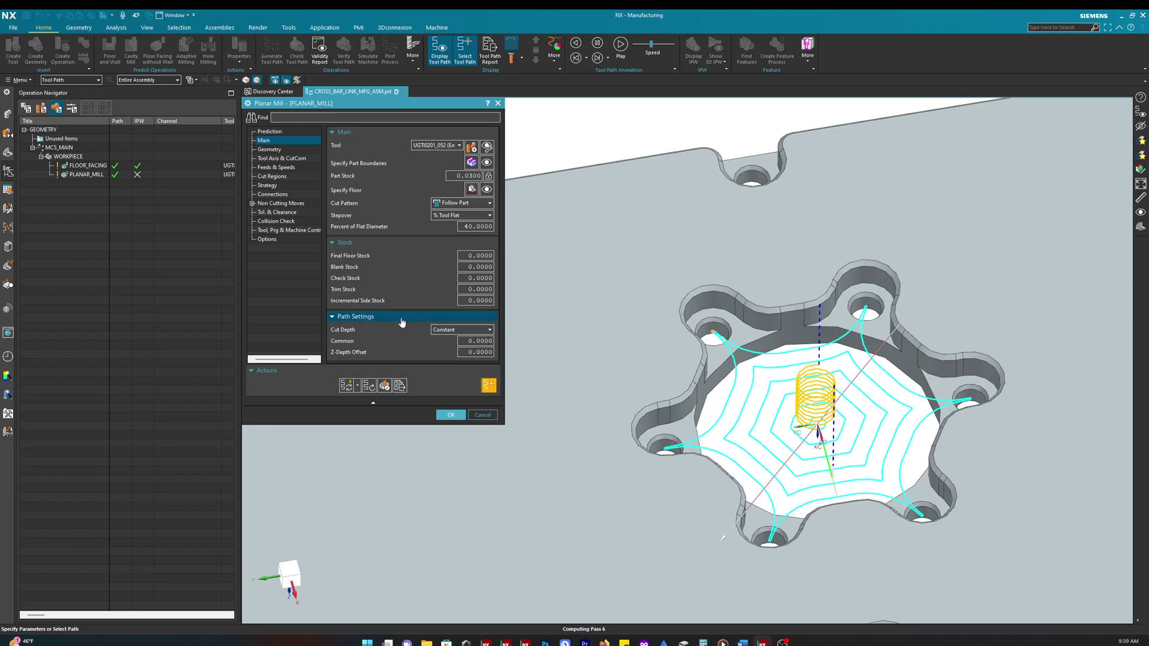
- Set the Common cut depth to 0.070 and rotate to inspect the multi-level toolpath
{"action": "double_click", "coordinate": [482, 340]}
{"action": "type", "text": "0.070"}
{"action": "middle_click_drag", "start_coordinate": [788, 367], "coordinate": [858, 327]}
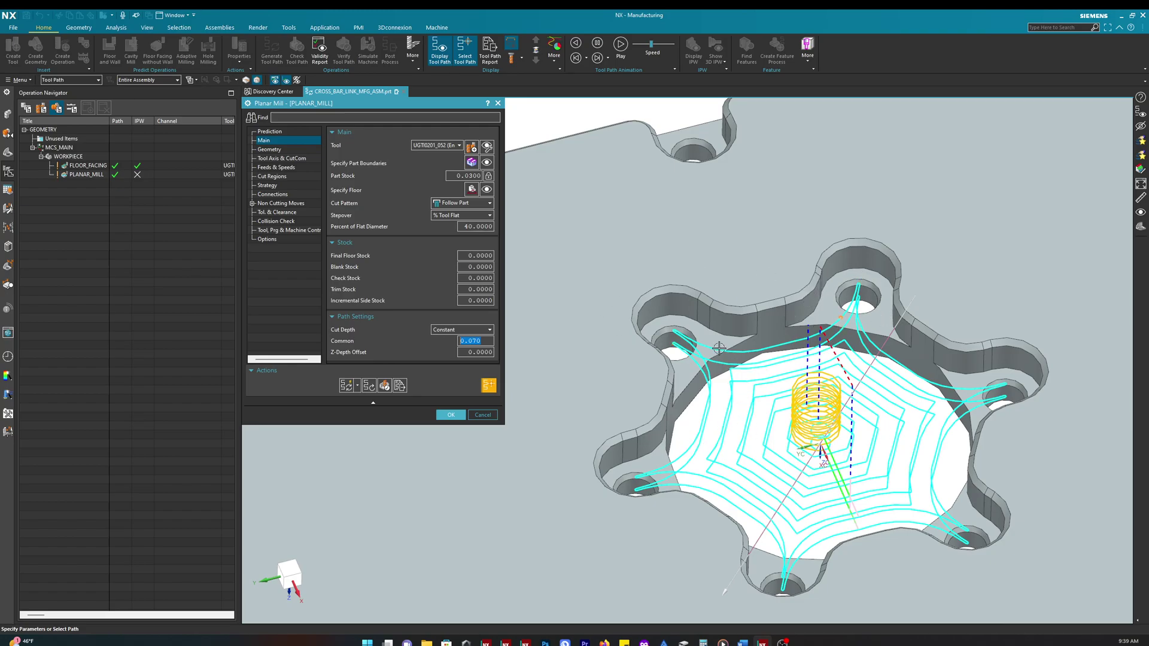
- Review the Geometry and Main parameter groups, then accept the planar mill operation
{"action": "left_click", "coordinate": [280, 150]}
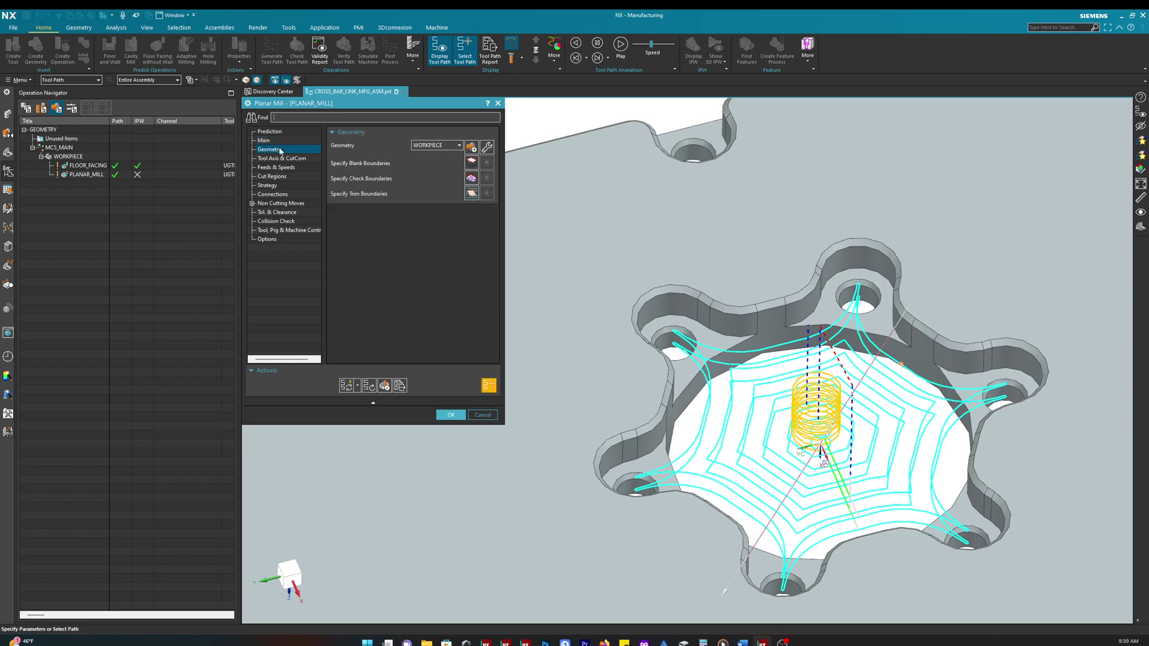
{"action": "left_click", "coordinate": [266, 140]}
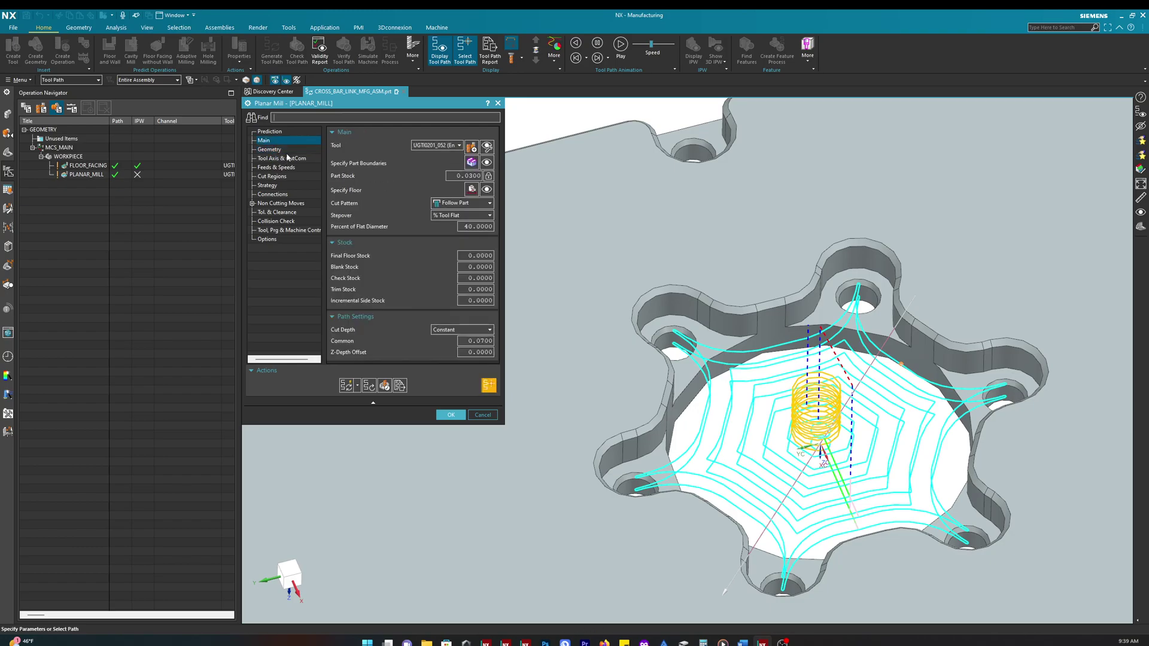
{"action": "left_click", "coordinate": [272, 149]}
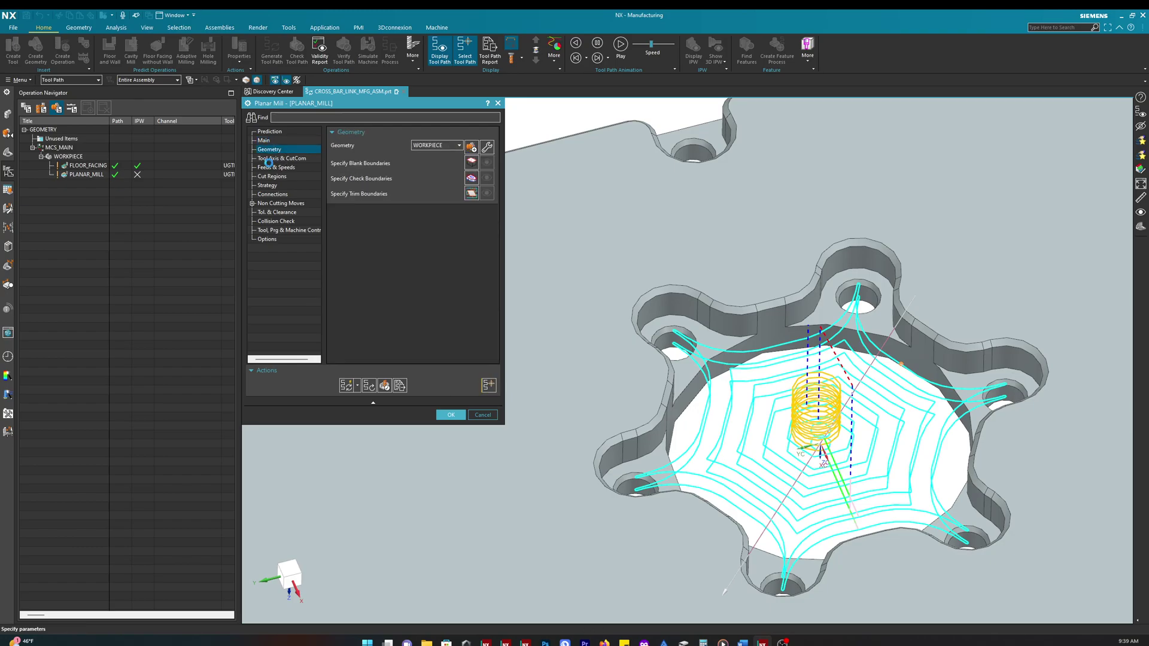
{"action": "left_click", "coordinate": [268, 140]}
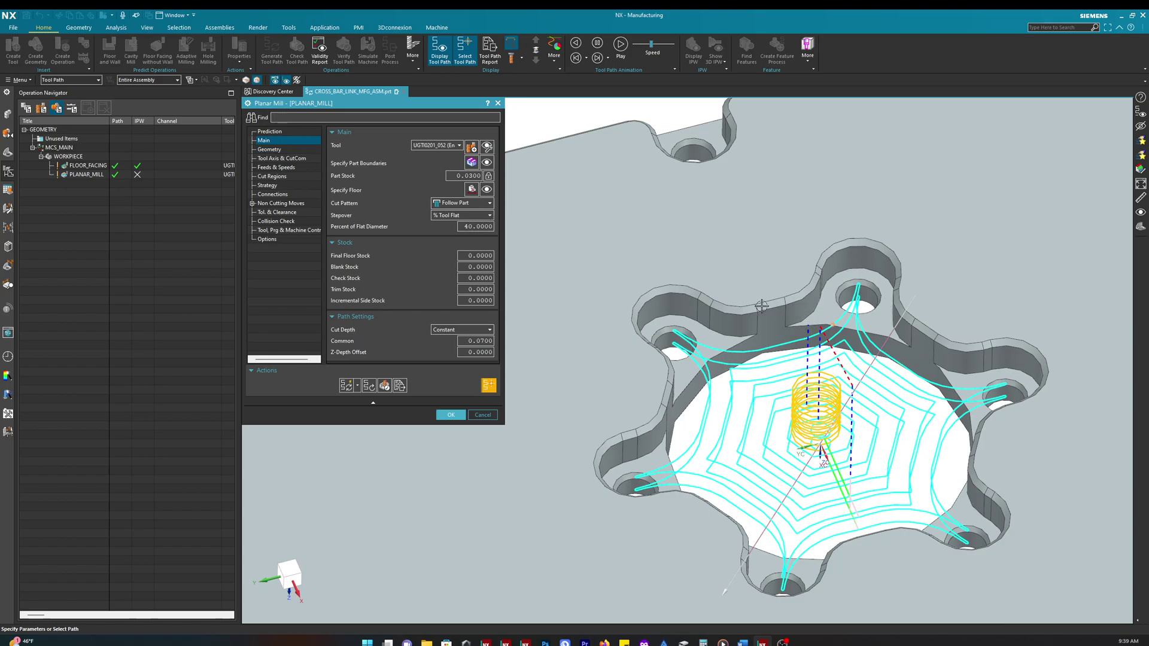
{"action": "left_click", "coordinate": [452, 416]}
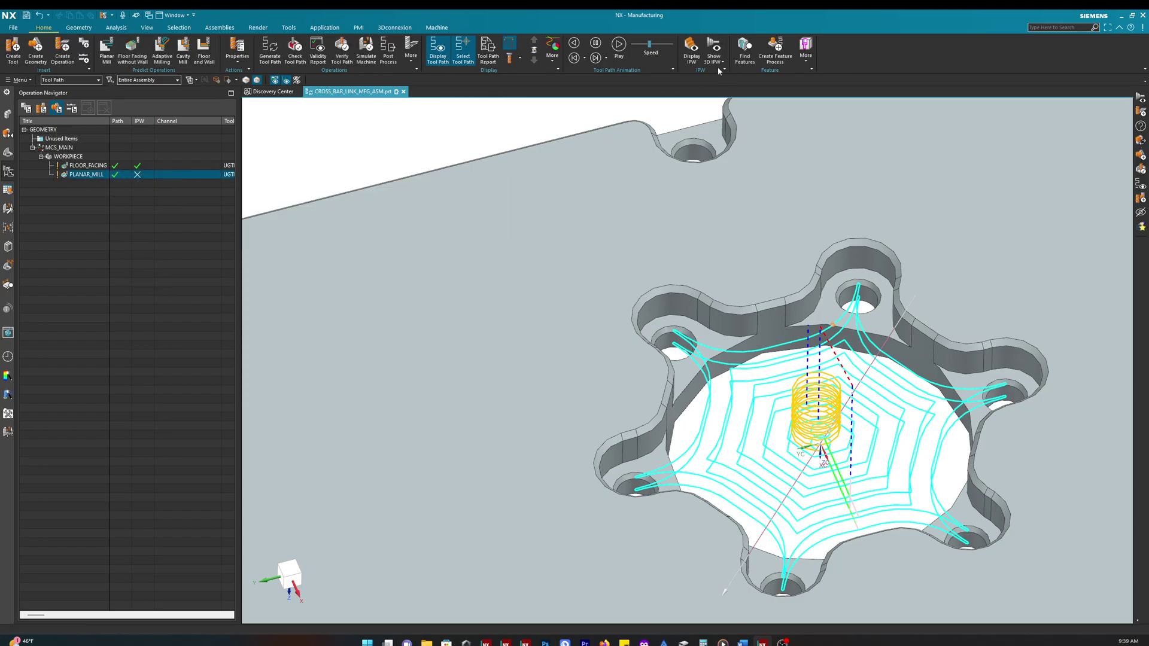
- Show the 3D in-process workpiece and orbit to inspect the machined star pocket
{"action": "left_click", "coordinate": [716, 49]}
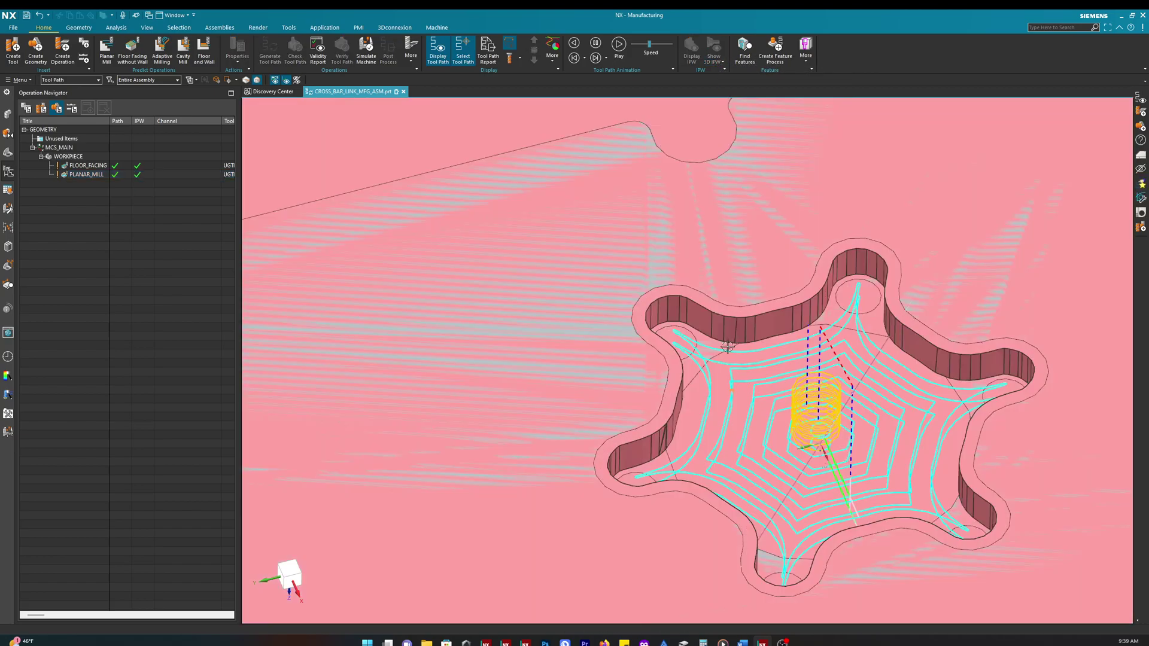
{"action": "mouse_move", "coordinate": [728, 347]}
{"action": "middle_mouse_down"}
{"action": "mouse_move", "coordinate": [726, 363]}
{"action": "mouse_move", "coordinate": [735, 351]}
{"action": "middle_mouse_up"}
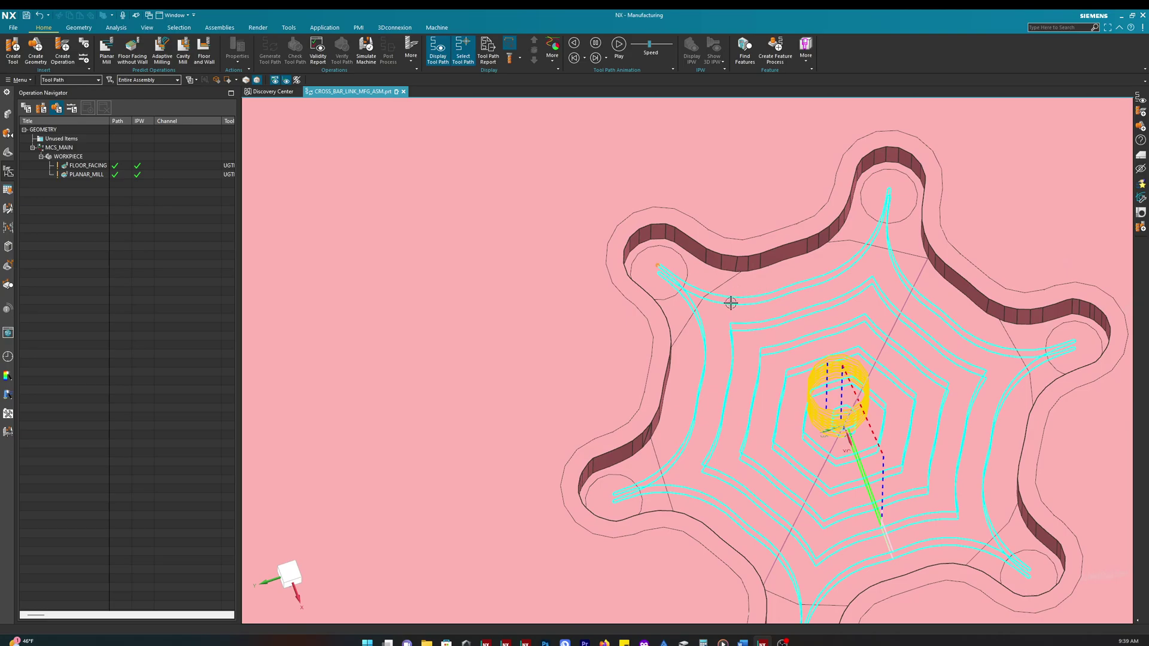
{"action": "middle_click_drag", "start_coordinate": [731, 303], "coordinate": [731, 276]}
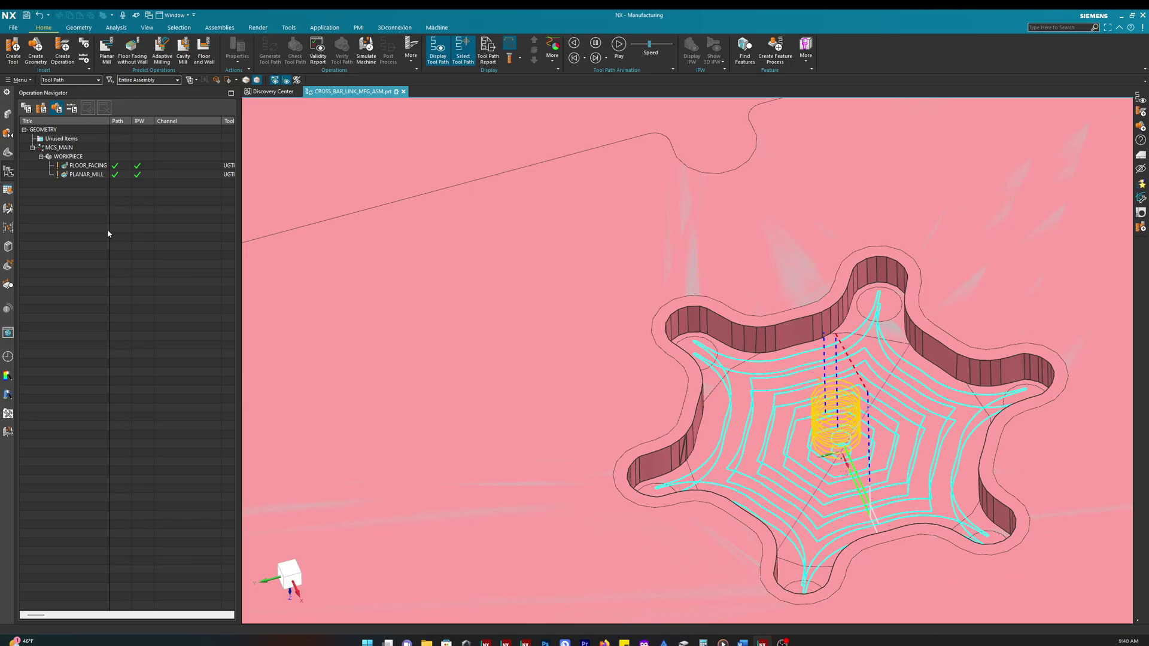
- Move FLOOR_FACING into the Unused Items group, then deselect it to hide its toolpath
{"action": "left_click_drag", "start_coordinate": [91, 166], "coordinate": [97, 167]}
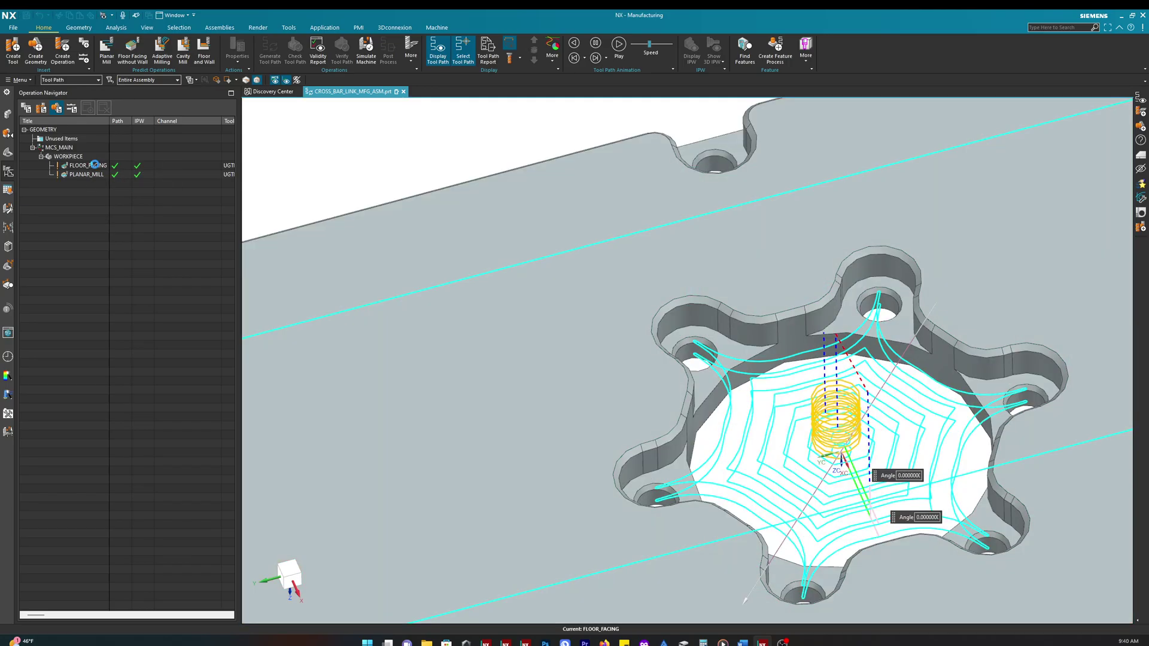
{"action": "double_click", "coordinate": [88, 166]}
{"action": "left_click", "coordinate": [483, 419]}
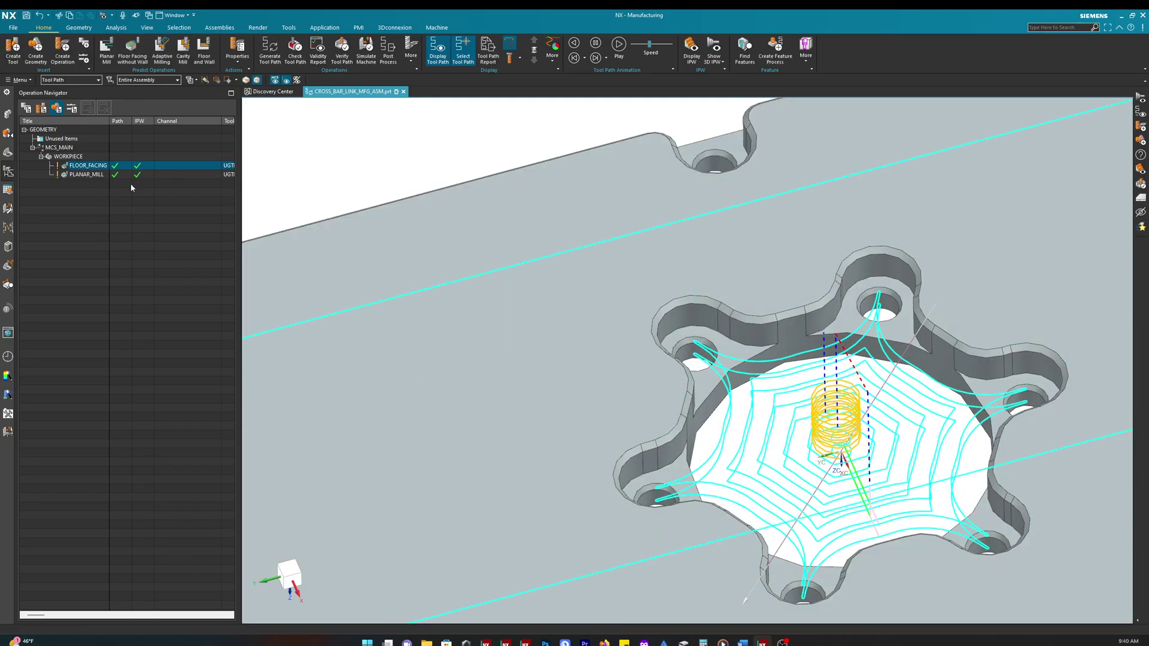
{"action": "left_click", "coordinate": [65, 202]}
{"action": "scroll", "coordinate": [551, 261], "scroll_direction": "down", "scroll_amount": 4}
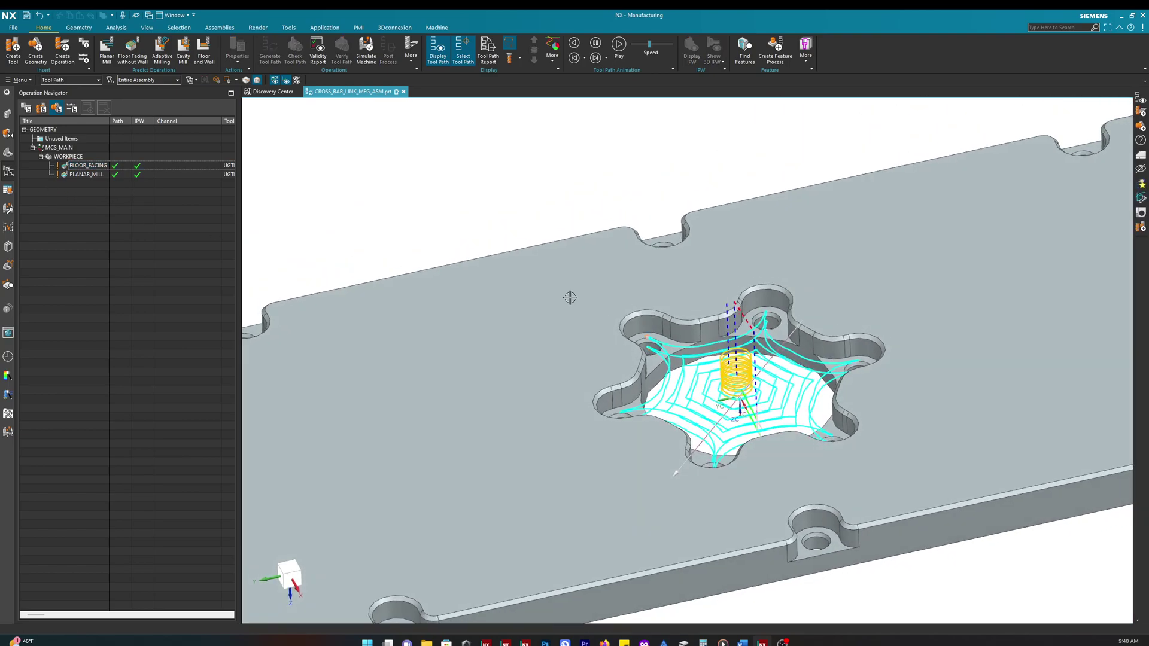
{"action": "left_click_drag", "start_coordinate": [90, 165], "coordinate": [67, 142]}
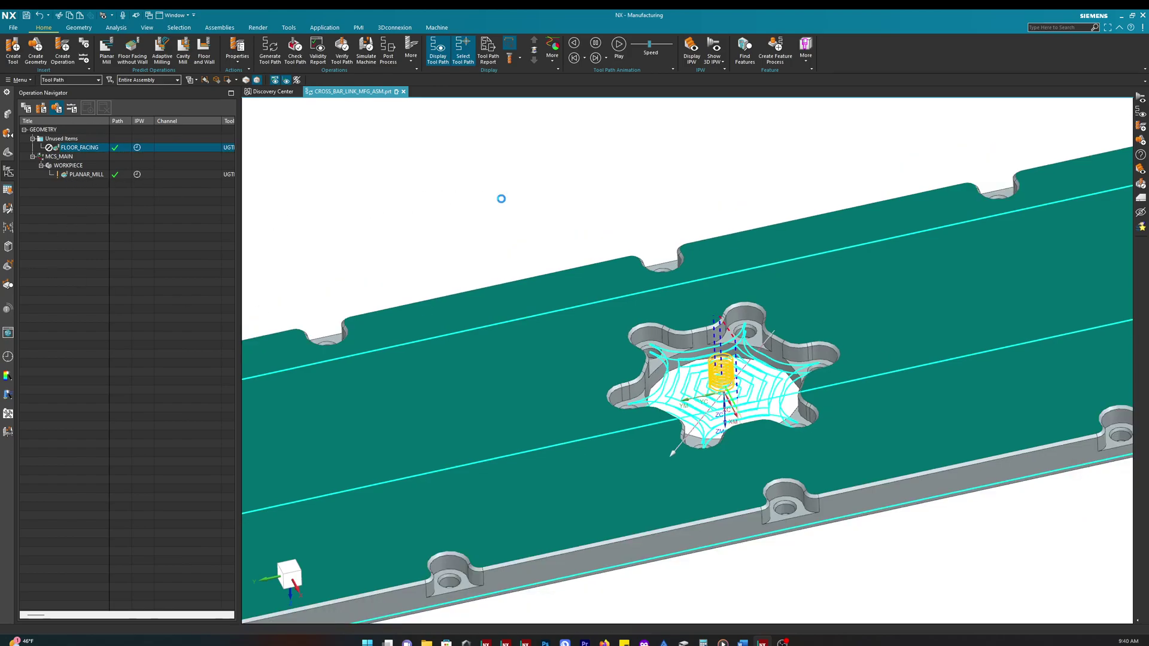
{"action": "mouse_move", "coordinate": [501, 199]}
{"action": "key", "text": "Escape"}
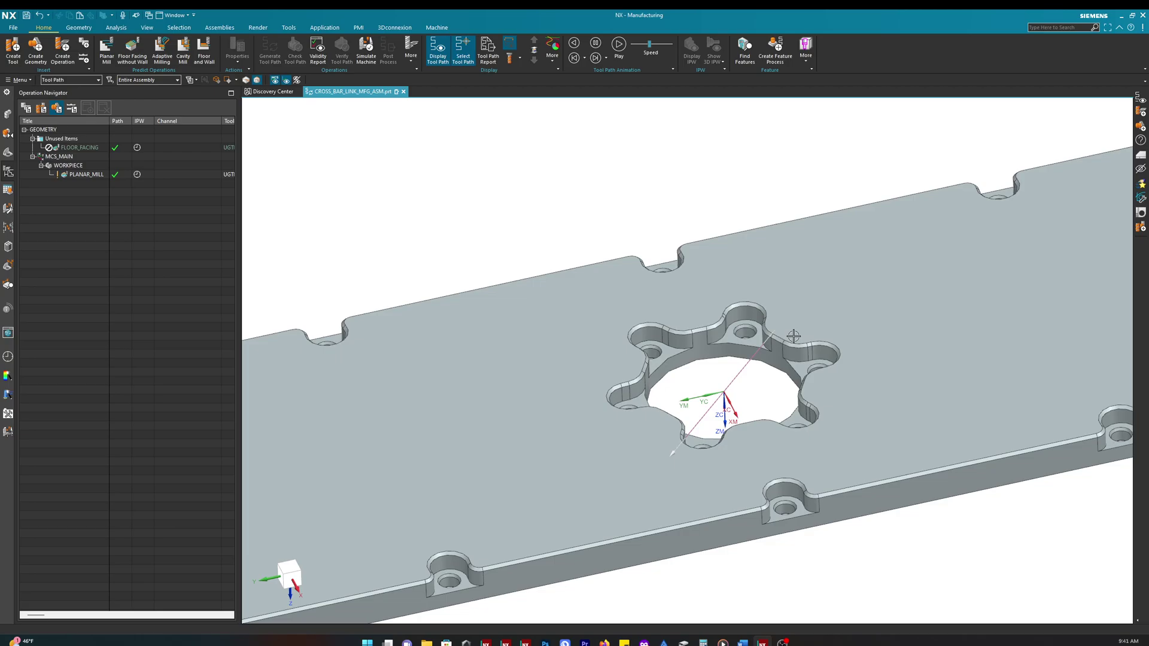
- Select PLANAR_MILL to display its toolpath and rotate the part to a flatter angle
{"action": "scroll", "coordinate": [712, 347], "scroll_direction": "up", "scroll_amount": 3}
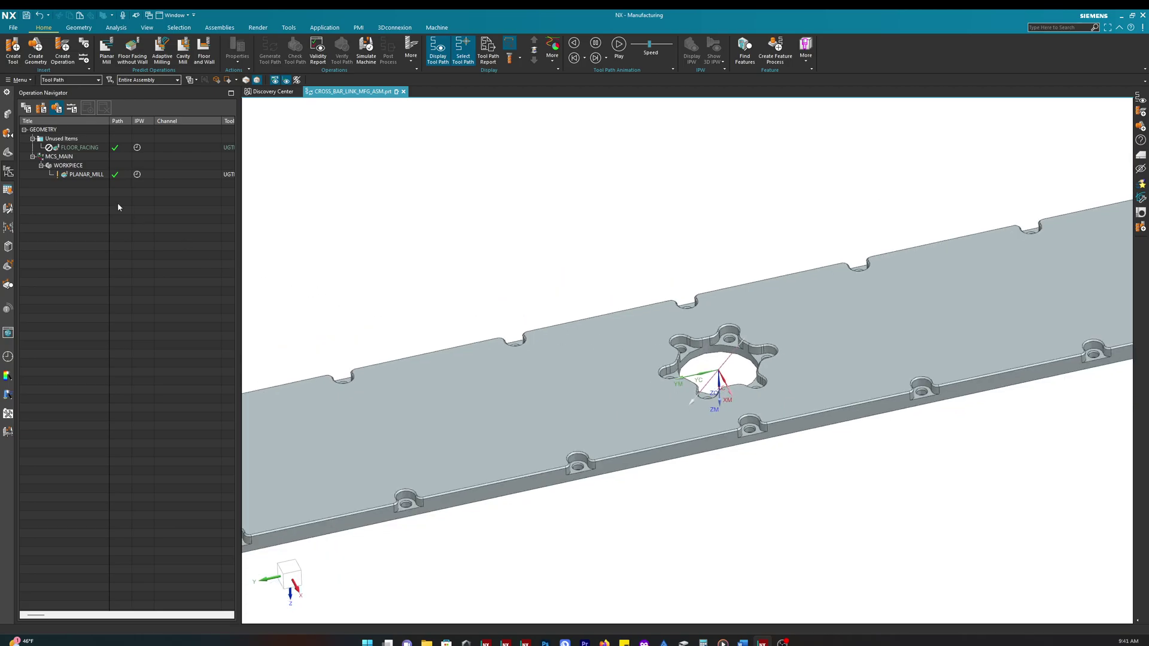
{"action": "left_click", "coordinate": [84, 175]}
{"action": "middle_click_drag", "start_coordinate": [761, 370], "coordinate": [762, 369]}
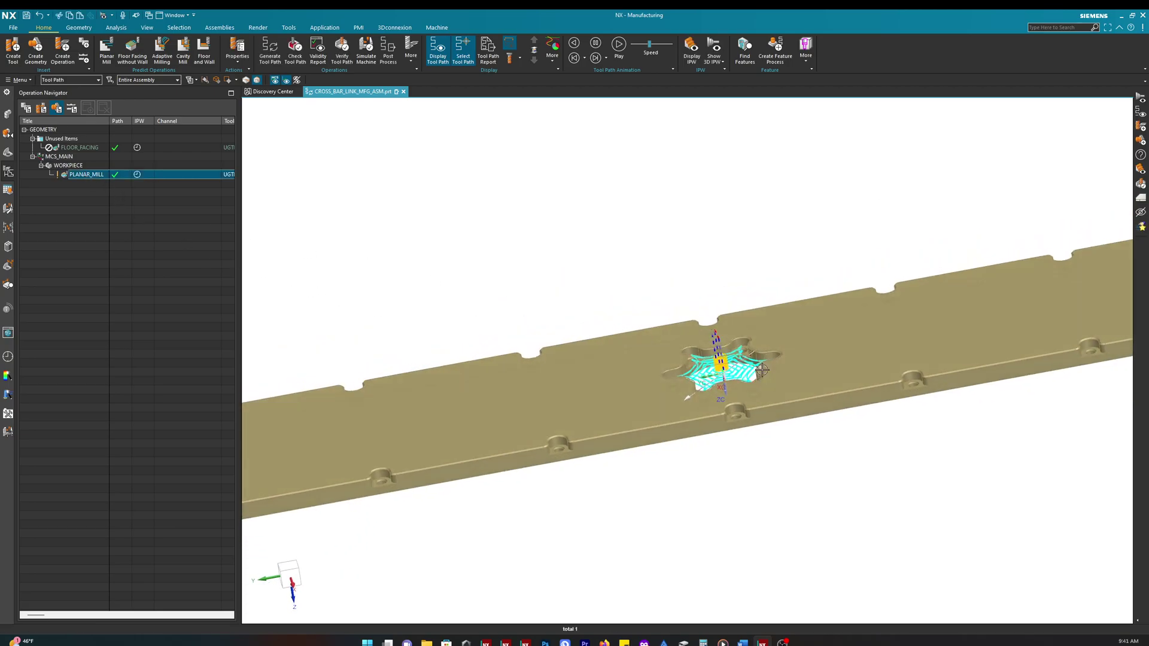
{"action": "middle_click_drag", "start_coordinate": [718, 284], "coordinate": [722, 275]}
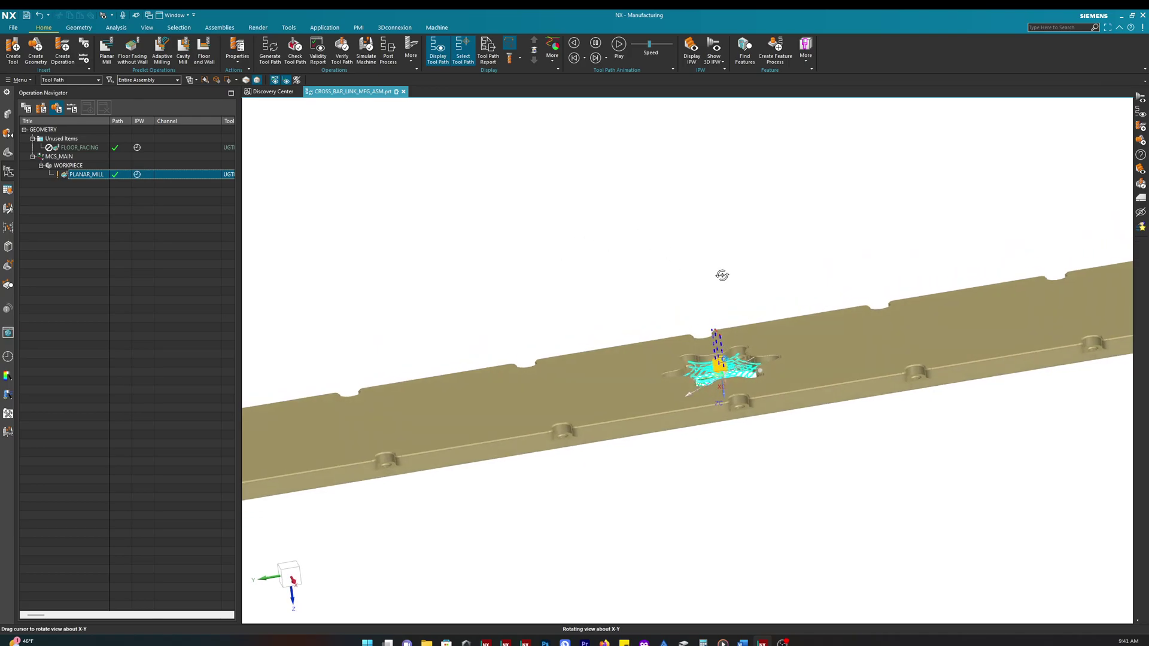
{"action": "middle_click_drag", "start_coordinate": [643, 313], "coordinate": [648, 283]}
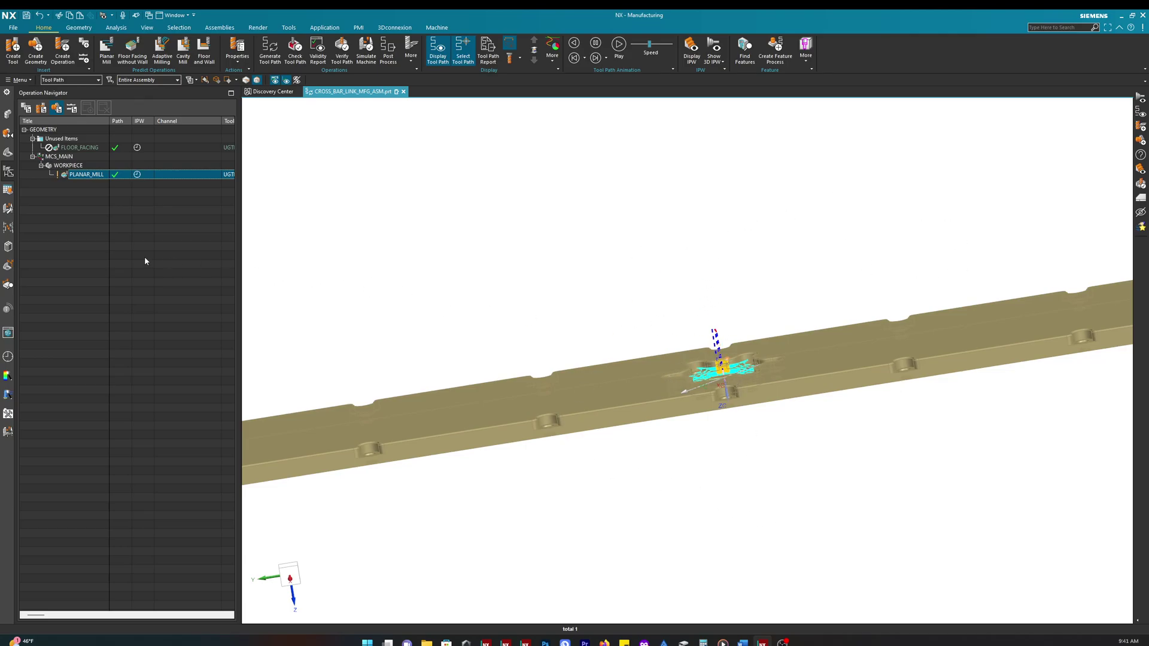
- Make the stock body visible from the Assembly Navigator and check it edge-on from the side
{"action": "left_click", "coordinate": [8, 114]}
{"action": "left_click", "coordinate": [39, 149]}
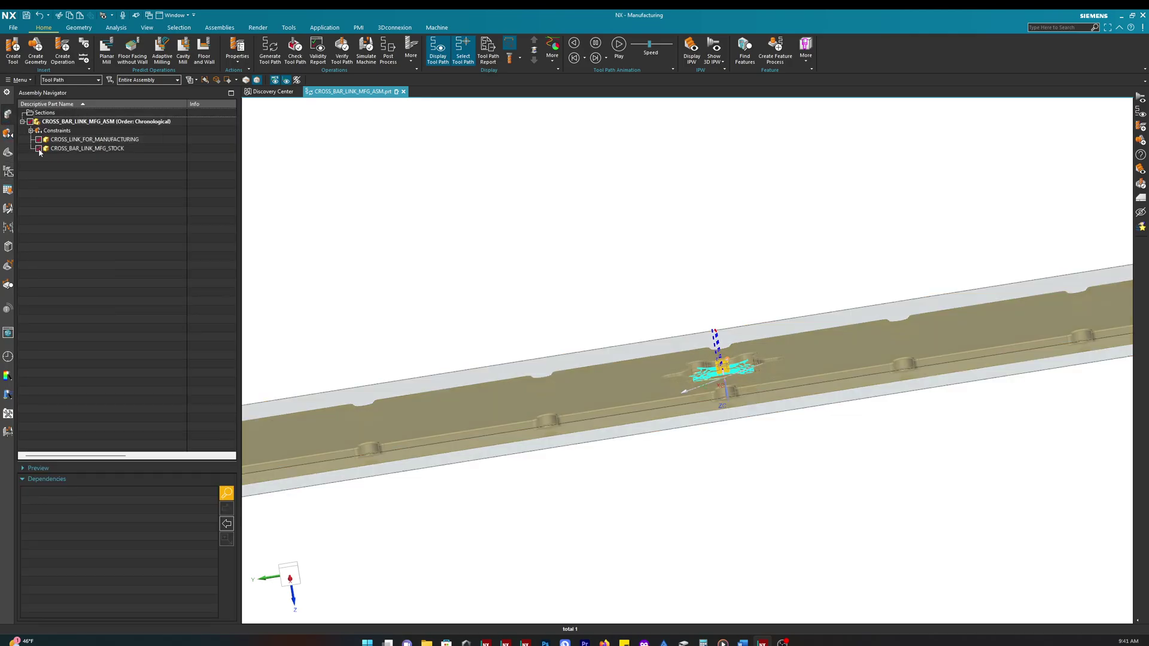
{"action": "middle_click_drag", "start_coordinate": [692, 277], "coordinate": [728, 374]}
{"action": "middle_click_drag", "start_coordinate": [712, 333], "coordinate": [718, 333], "text": "shift"}
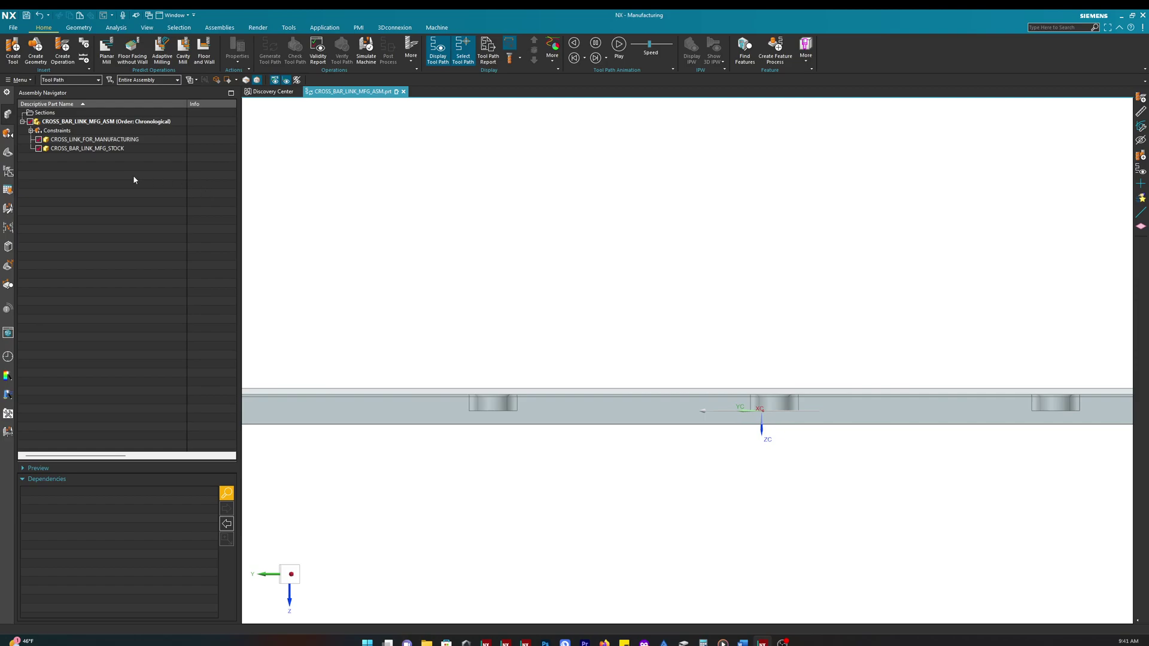
{"action": "left_click", "coordinate": [7, 153]}
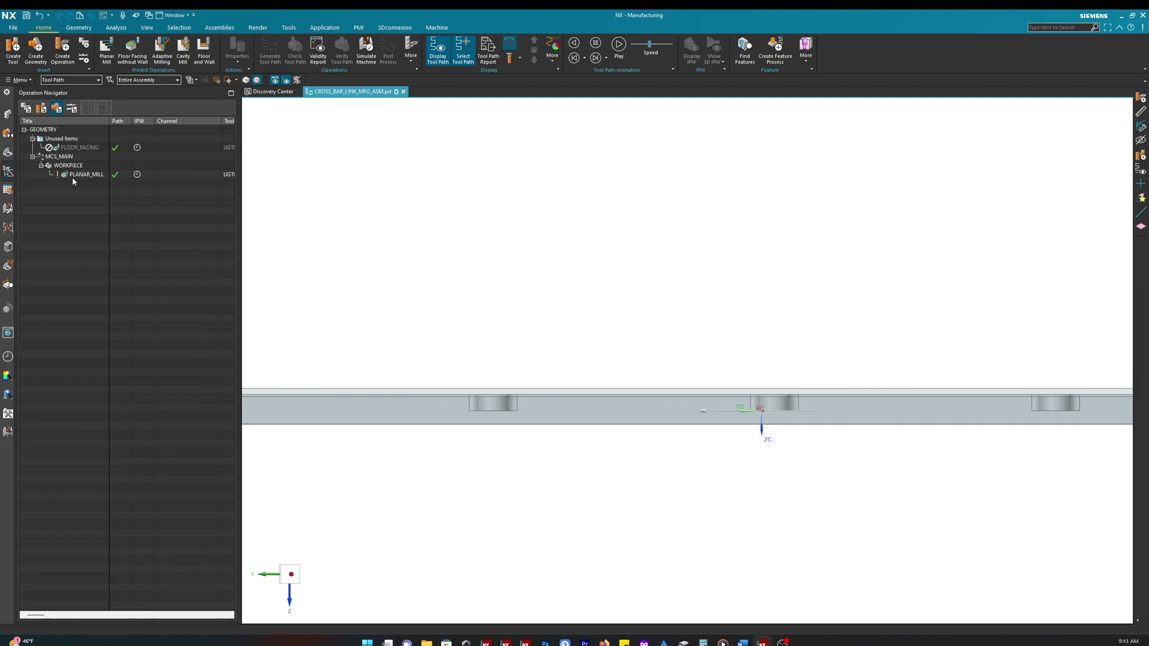
- Reselect PLANAR_MILL, snap to a side view, orbit to an oblique top view, and open its settings
{"action": "left_click", "coordinate": [87, 174]}
{"action": "middle_click_drag", "start_coordinate": [713, 362], "coordinate": [747, 405]}
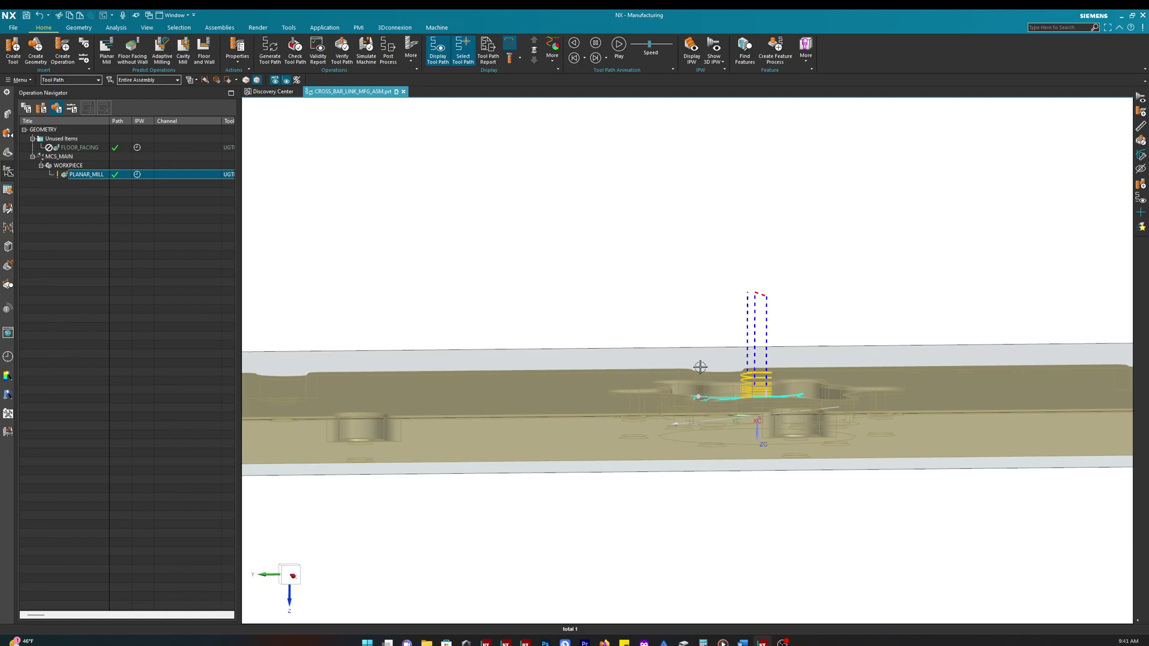
{"action": "scroll", "coordinate": [741, 285], "scroll_direction": "down", "scroll_amount": 2}
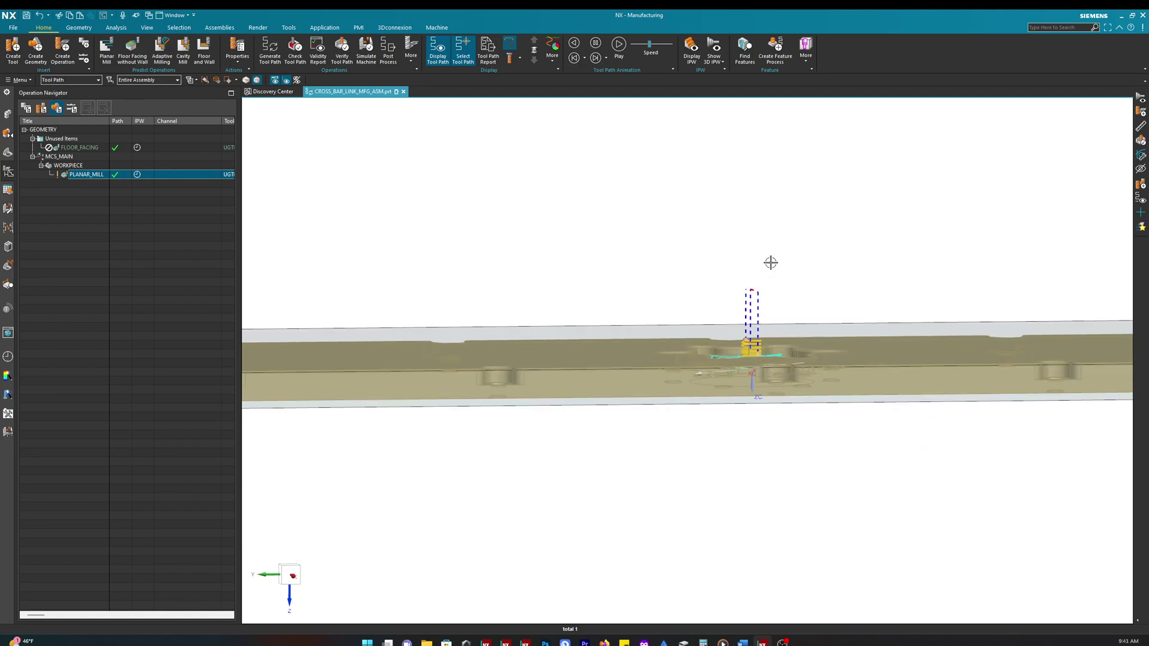
{"action": "key", "text": "F8"}
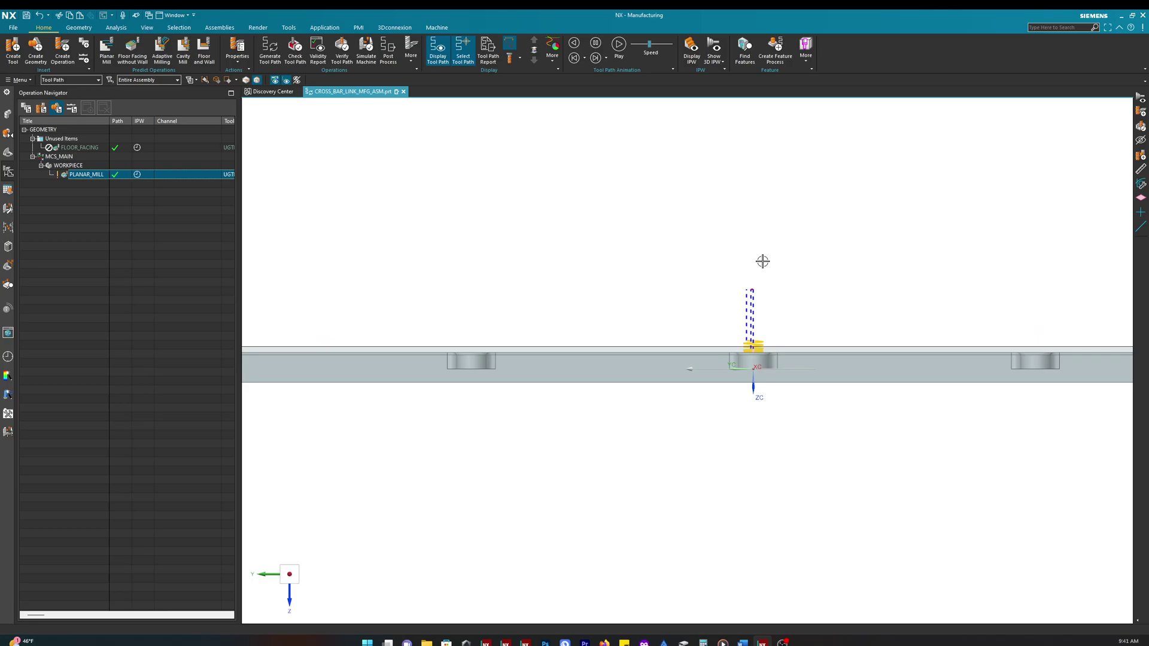
{"action": "middle_click_drag", "start_coordinate": [762, 261], "coordinate": [762, 313]}
{"action": "double_click", "coordinate": [85, 175]}
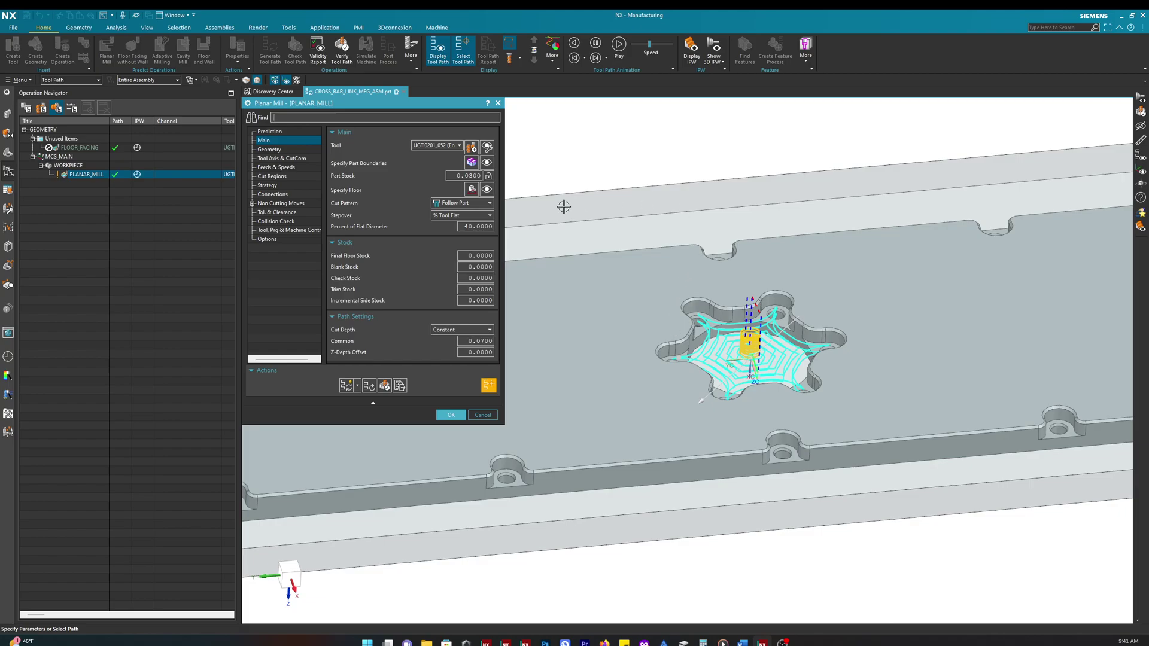
- Place the part boundary plane on the stock's top face and confirm the 36-curve pocket boundary
{"action": "middle_click", "coordinate": [483, 183]}
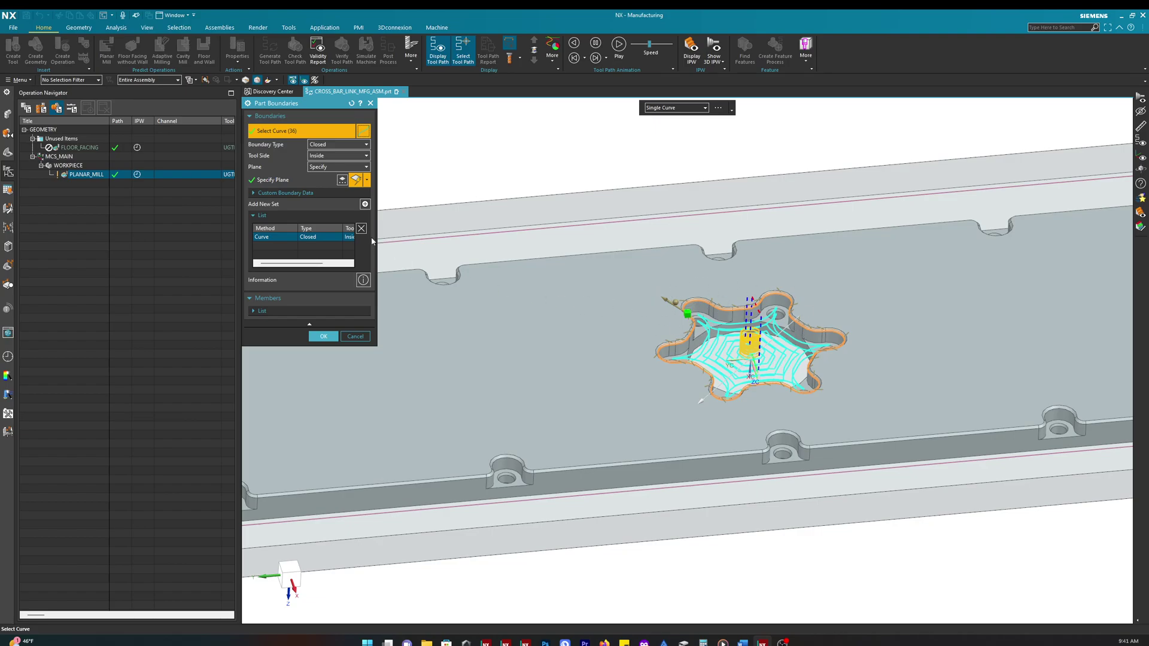
{"action": "left_click", "coordinate": [295, 179]}
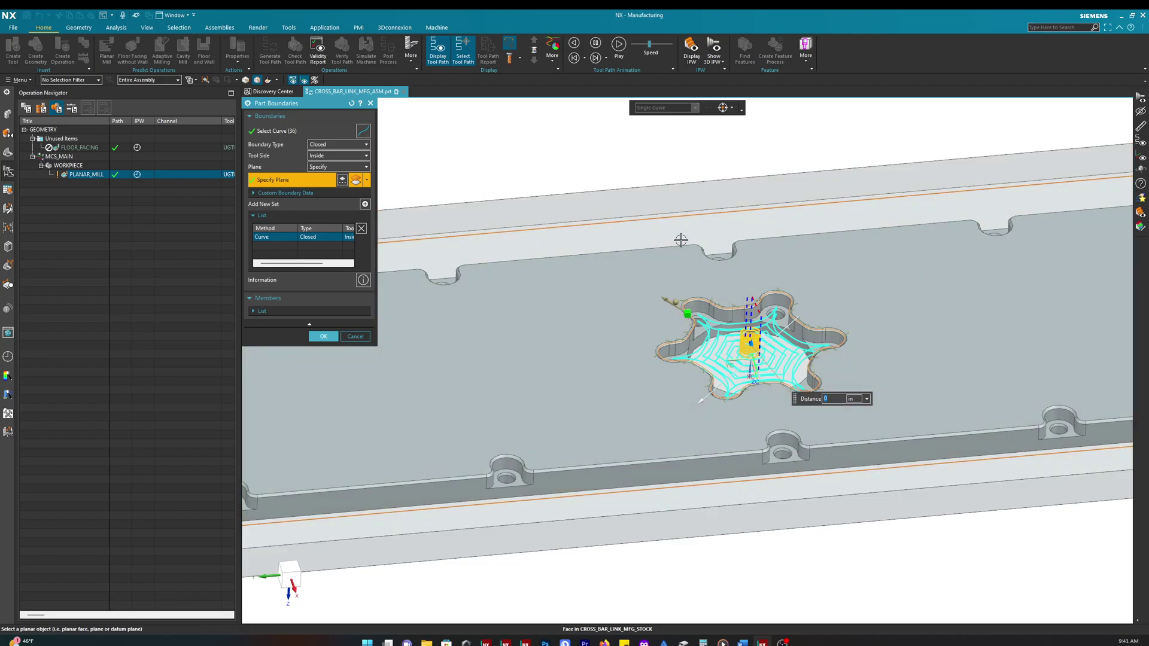
{"action": "middle_click_drag", "start_coordinate": [680, 238], "coordinate": [682, 263]}
{"action": "left_click", "coordinate": [678, 273]}
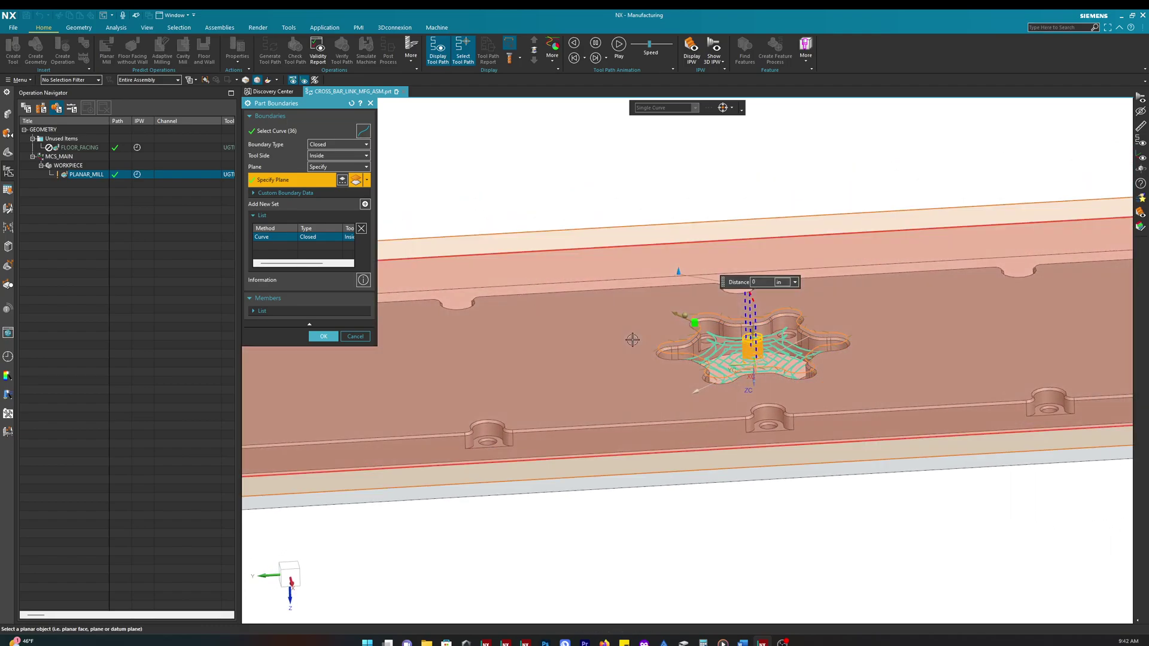
{"action": "key", "text": "F8"}
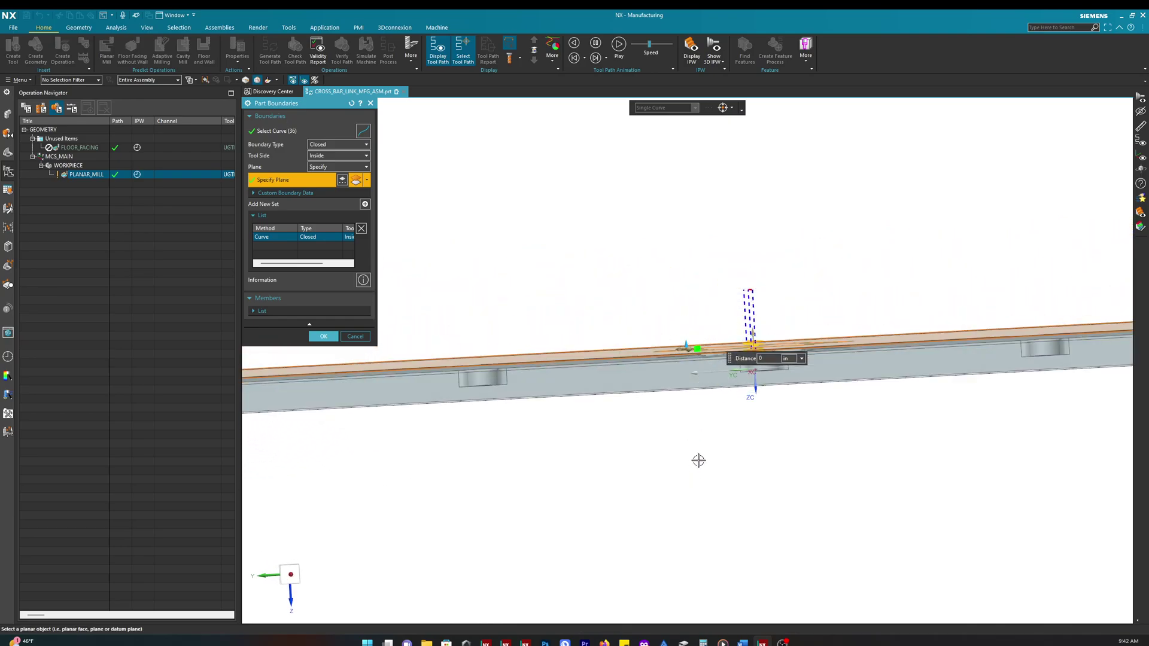
{"action": "mouse_move", "coordinate": [702, 259]}
{"action": "middle_mouse_down"}
{"action": "mouse_move", "coordinate": [702, 282]}
{"action": "mouse_move", "coordinate": [685, 256]}
{"action": "middle_mouse_up"}
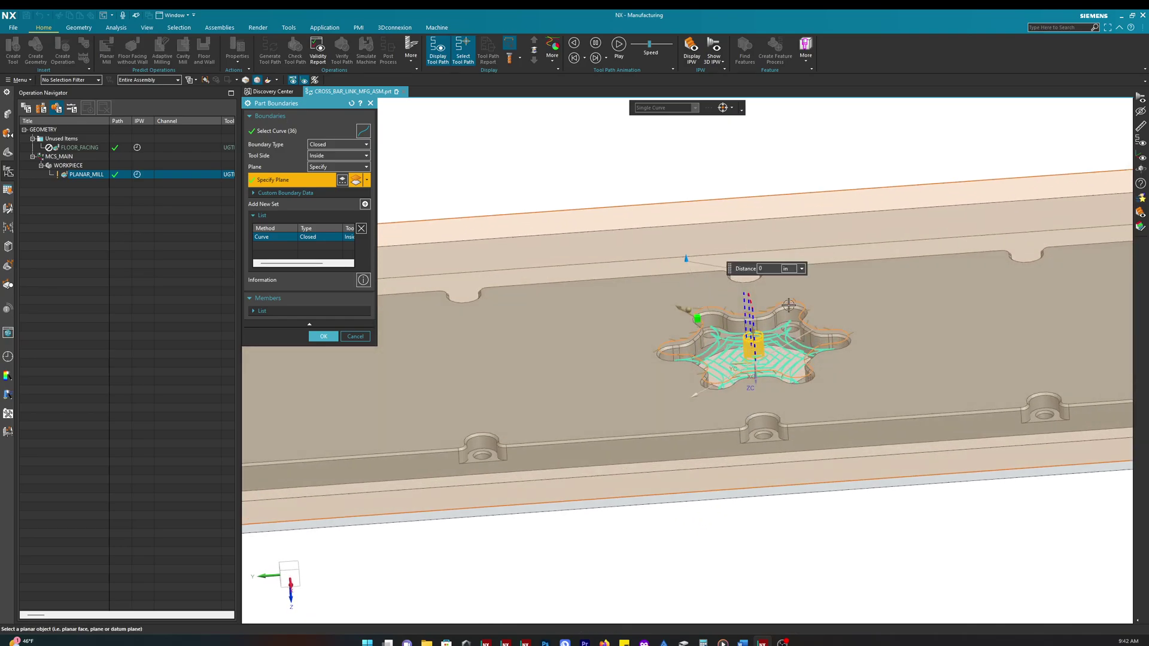
{"action": "left_click", "coordinate": [316, 339]}
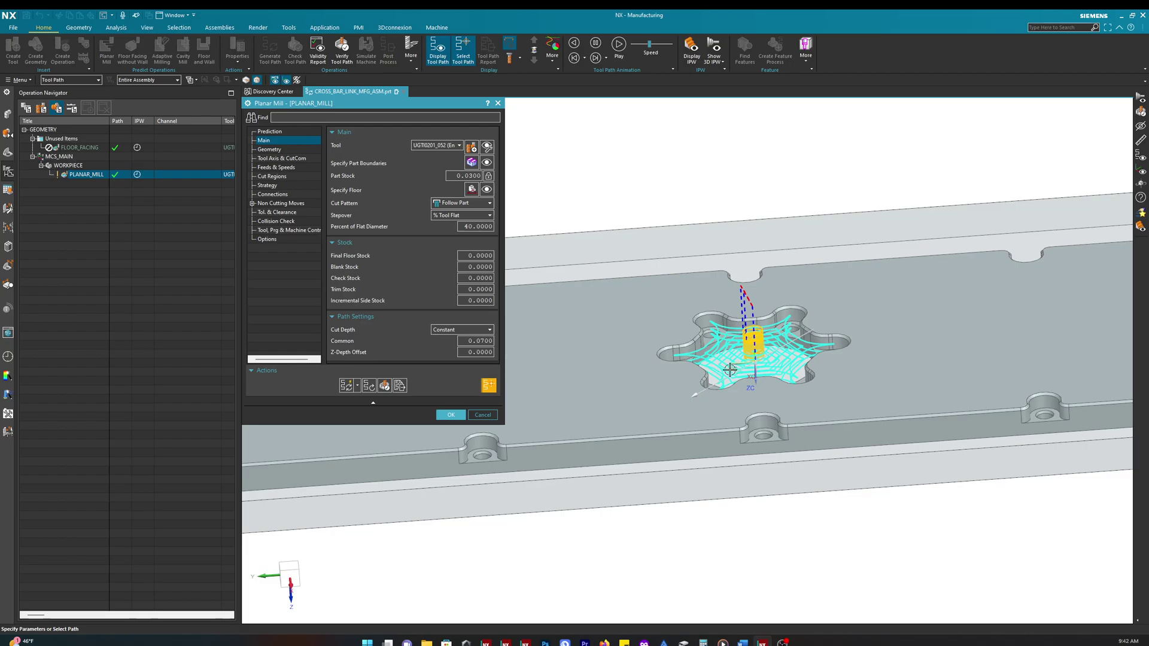
{"action": "mouse_move", "coordinate": [726, 361]}
{"action": "middle_mouse_down"}
{"action": "mouse_move", "coordinate": [734, 331]}
{"action": "mouse_move", "coordinate": [737, 352]}
{"action": "middle_mouse_up"}
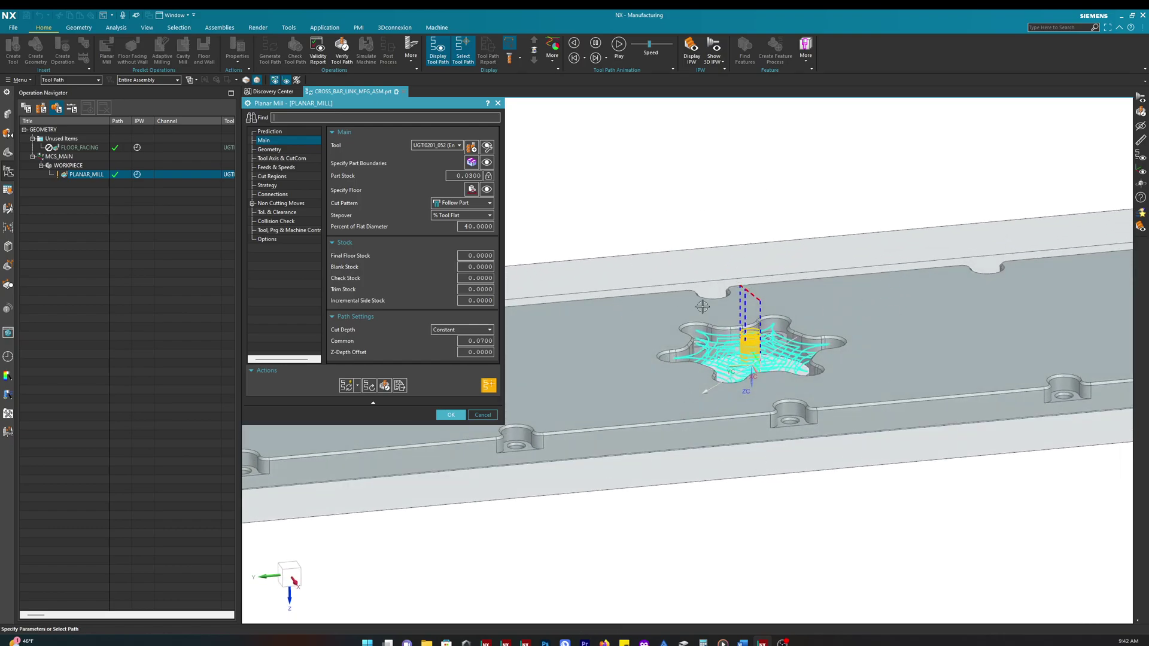